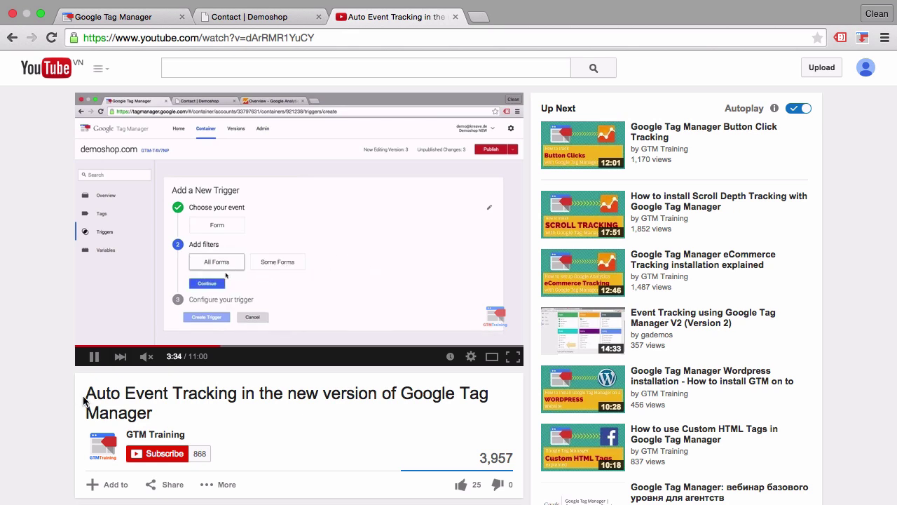
Switch to the 'Contact | Demoshop' browser tab to show the contact form
left_click(243, 19)
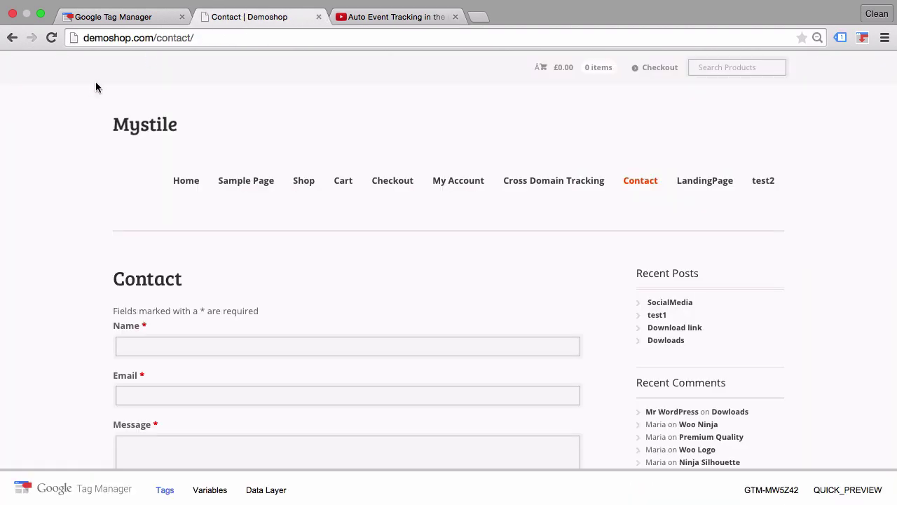
Fill the contact form with Name 'test', a test e-mail and Message 'test', then enlarge the debug panel
scroll(94, 82, "down", 5)
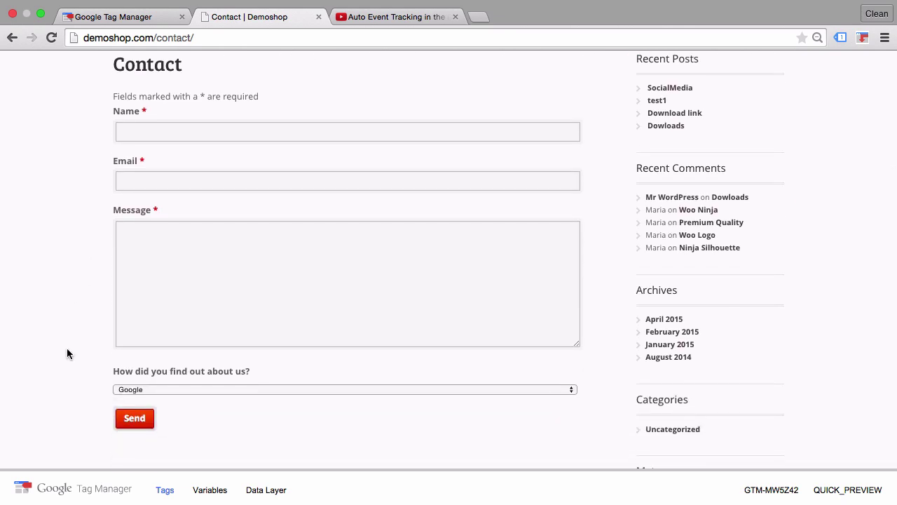
left_click(146, 130)
type("test")
left_click(129, 179)
type("test")
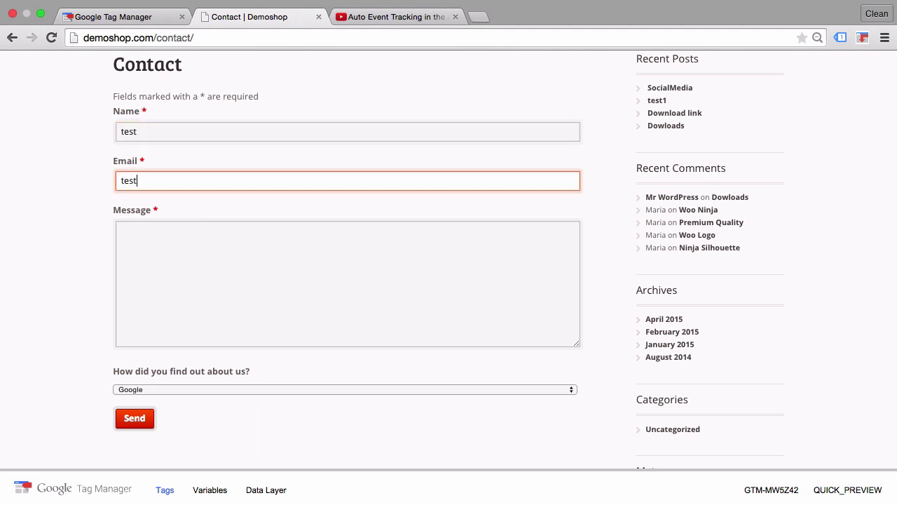
type("@test.com")
key("Tab")
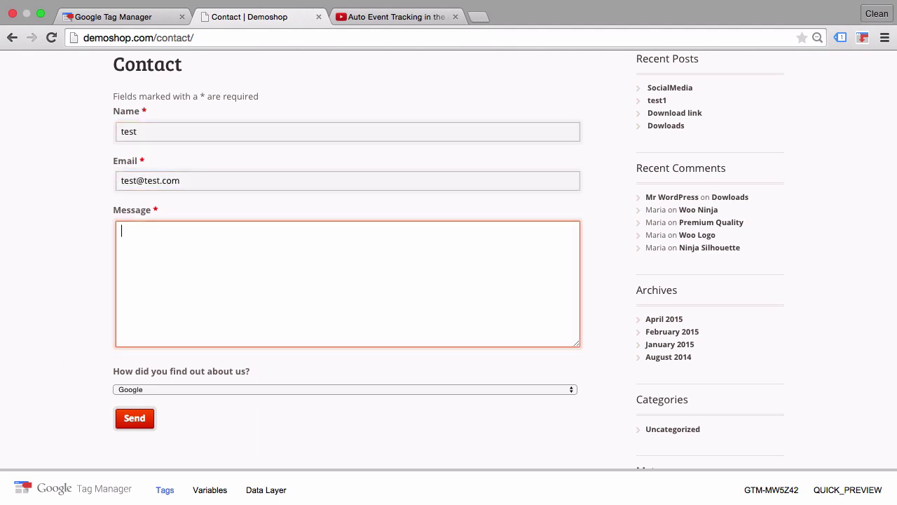
type("test")
left_click_drag(50, 468, 50, 303)
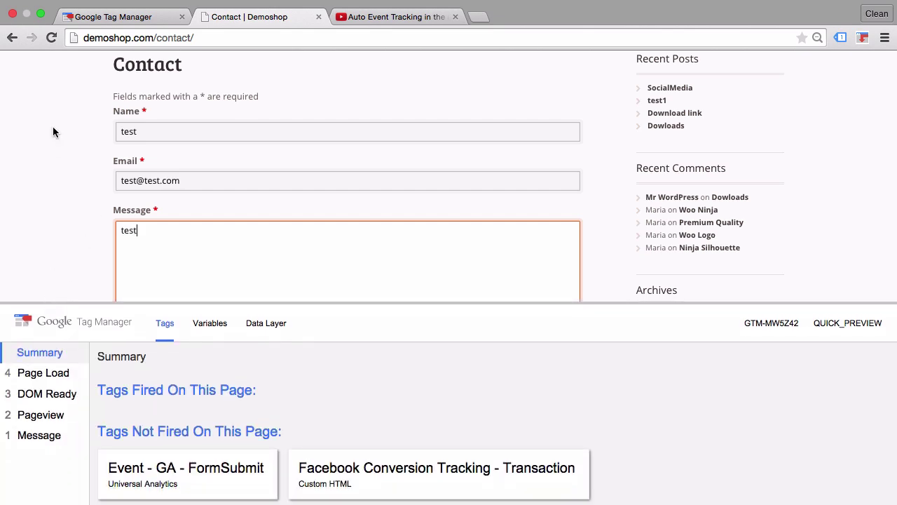
scroll(52, 126, "down", 5)
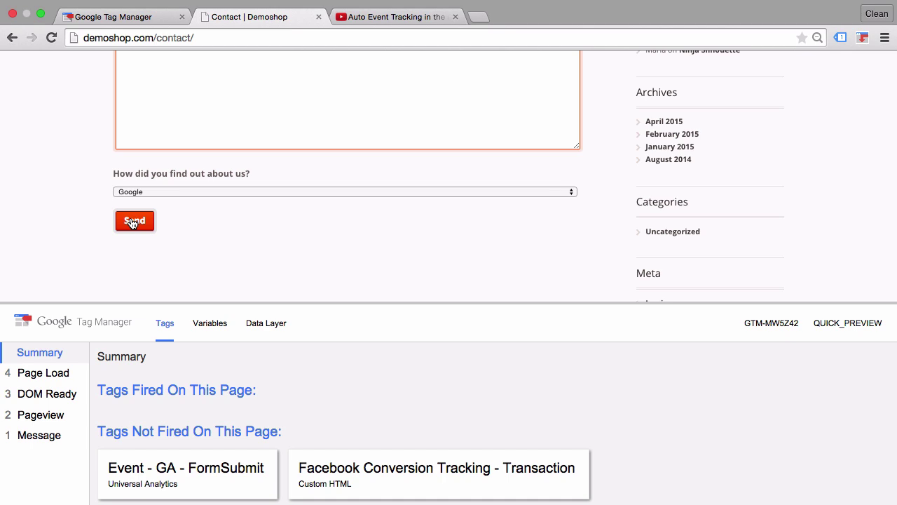
Submit the form and review the fired Event - GA - FormSubmit tag: category FormSubmit, action submit, label contact
left_click(131, 222)
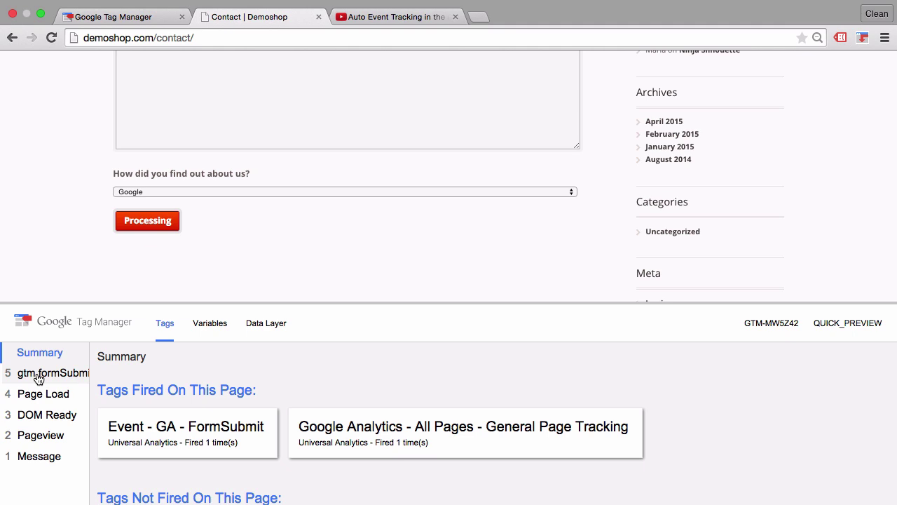
left_click(166, 445)
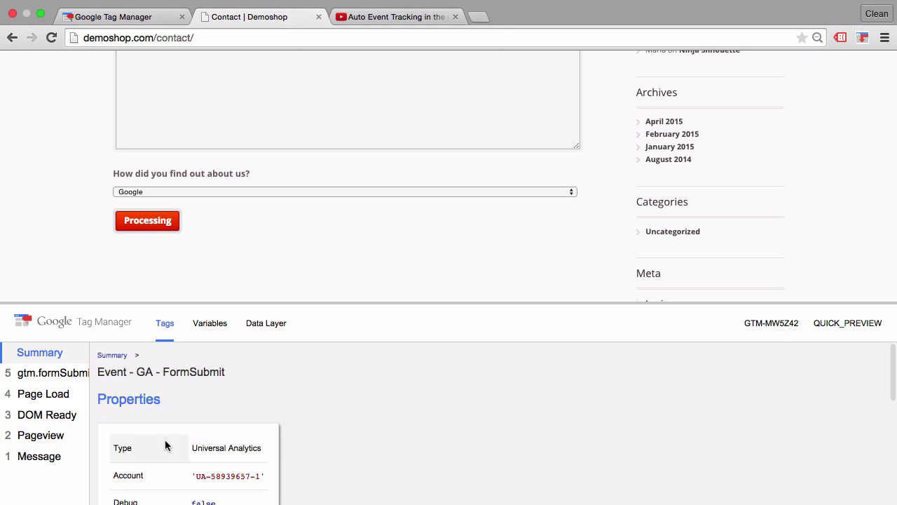
left_click_drag(115, 302, 103, 110)
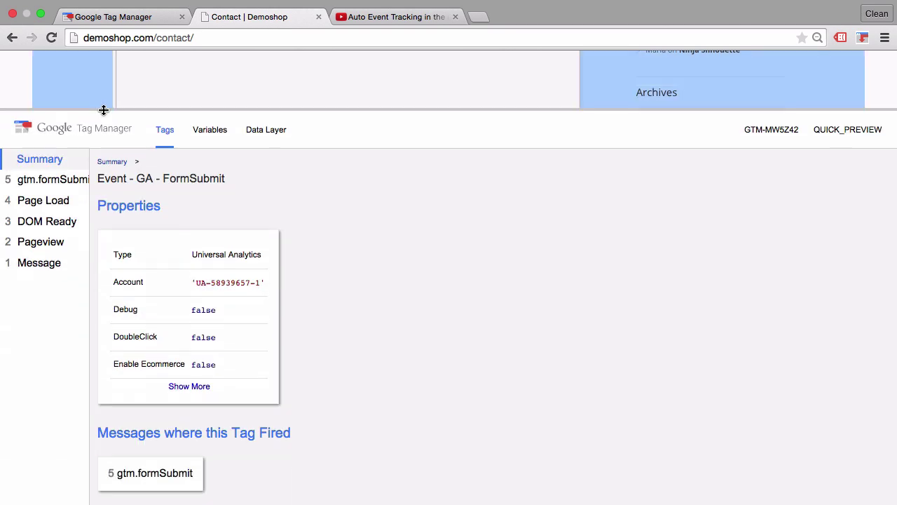
left_click(188, 385)
scroll(349, 386, "down", 3)
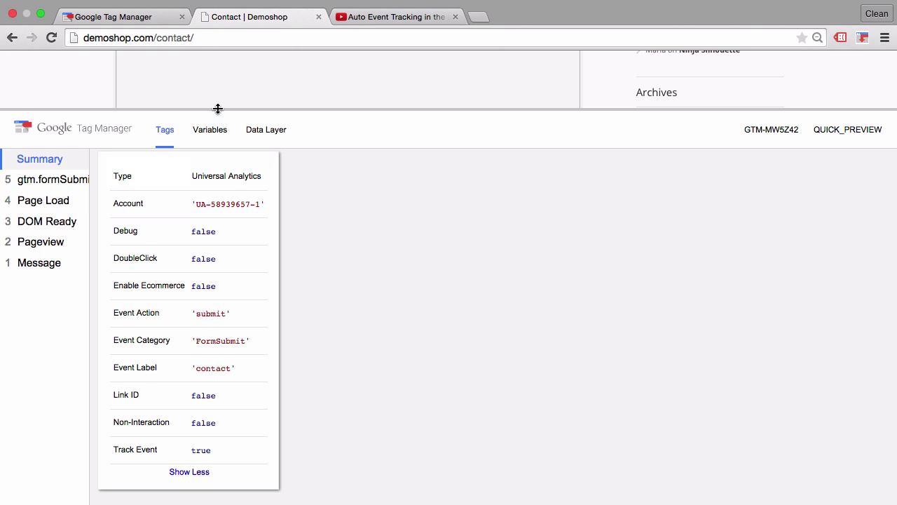
left_click_drag(217, 108, 190, 438)
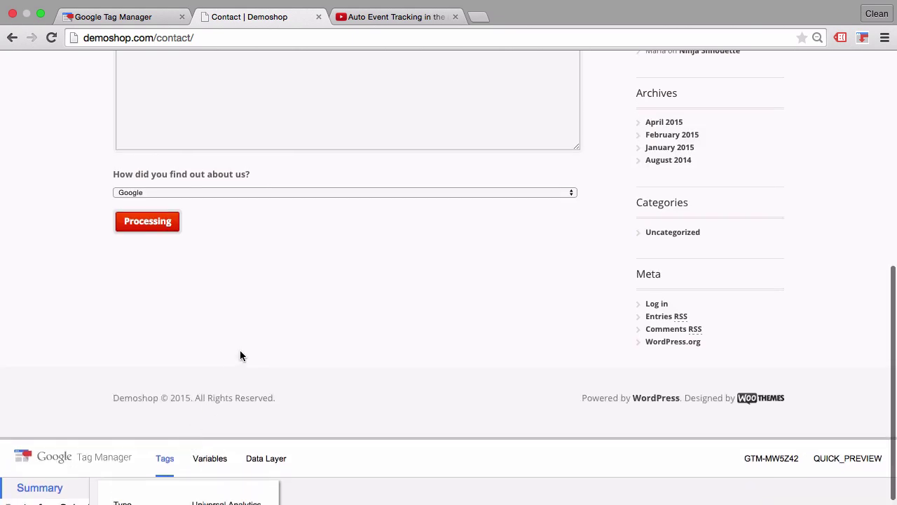
scroll(240, 356, "up", 5)
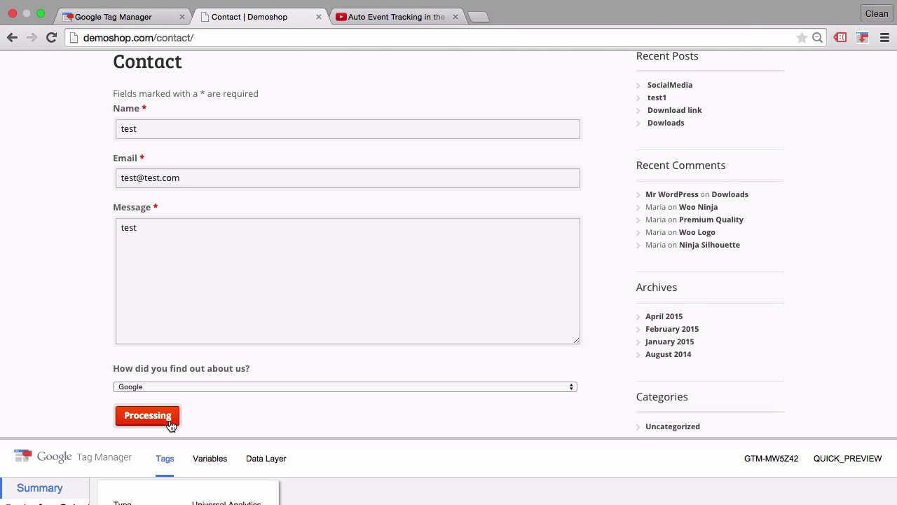
left_click(180, 386)
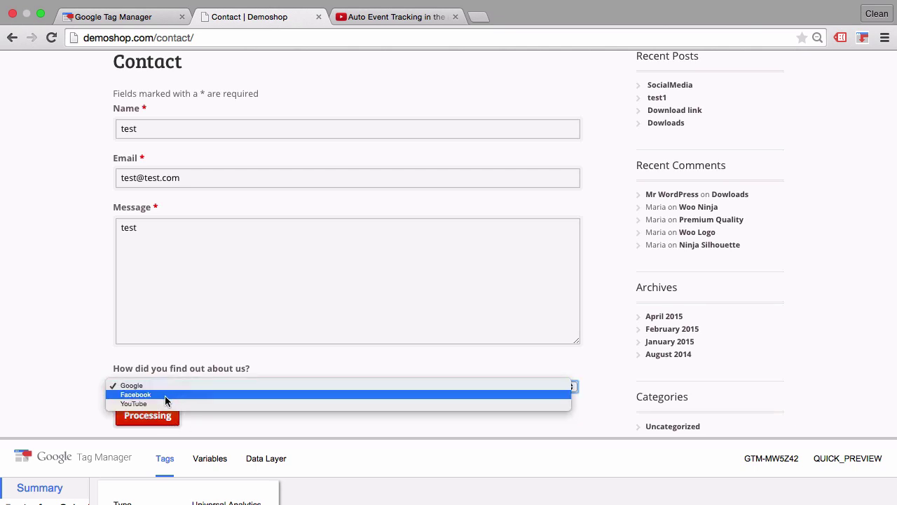
left_click(37, 341)
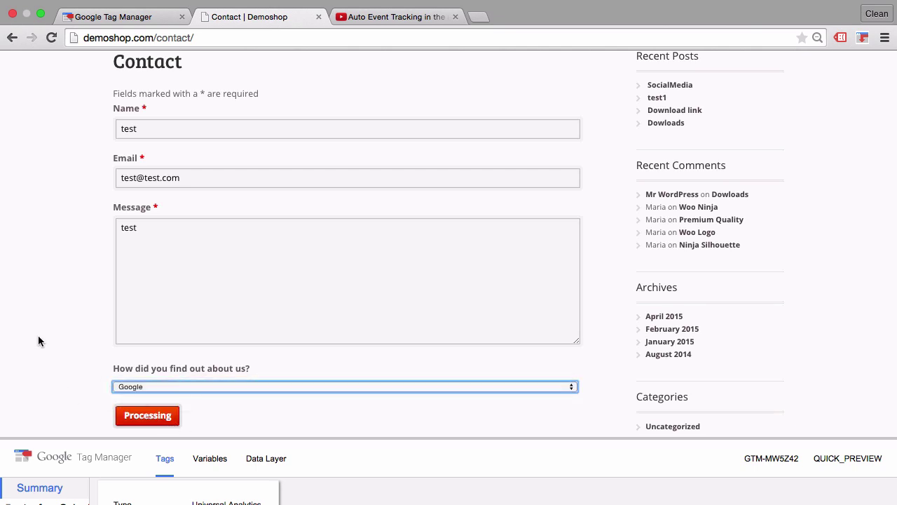
scroll(38, 340, "up", 1)
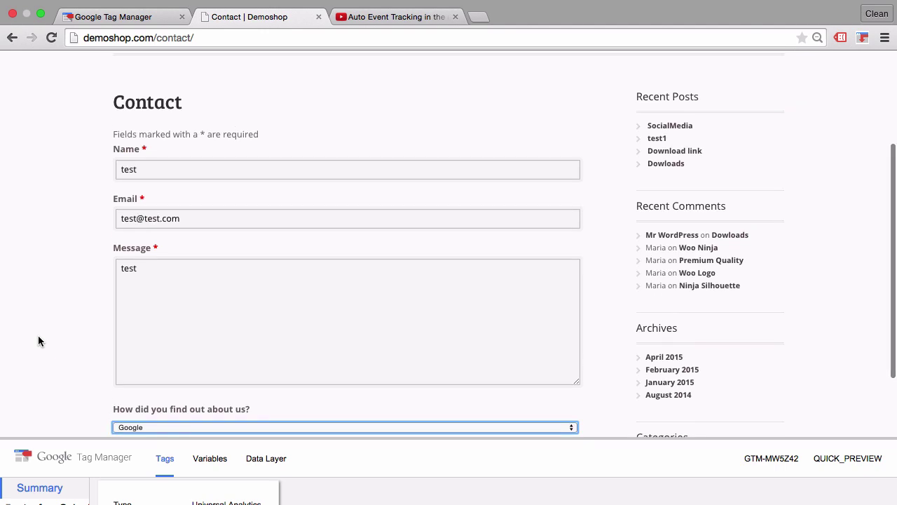
scroll(37, 341, "down", 1)
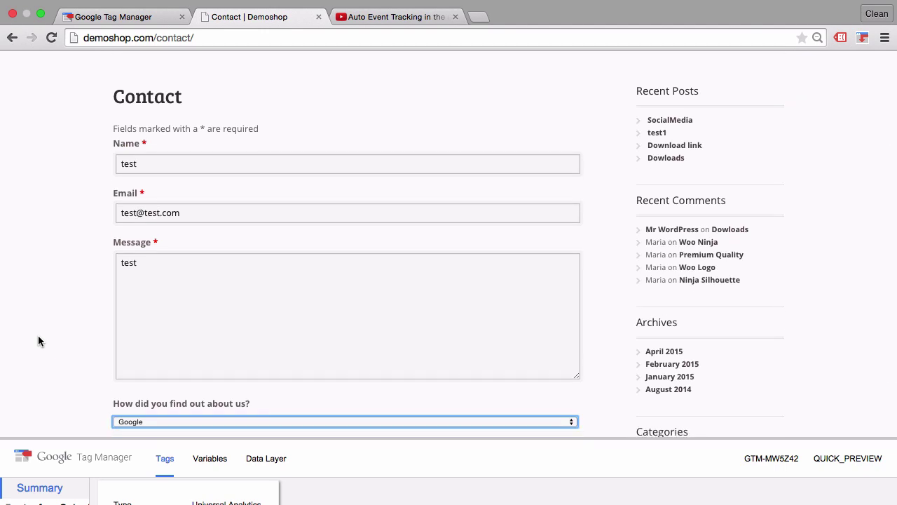
scroll(38, 341, "down", 1)
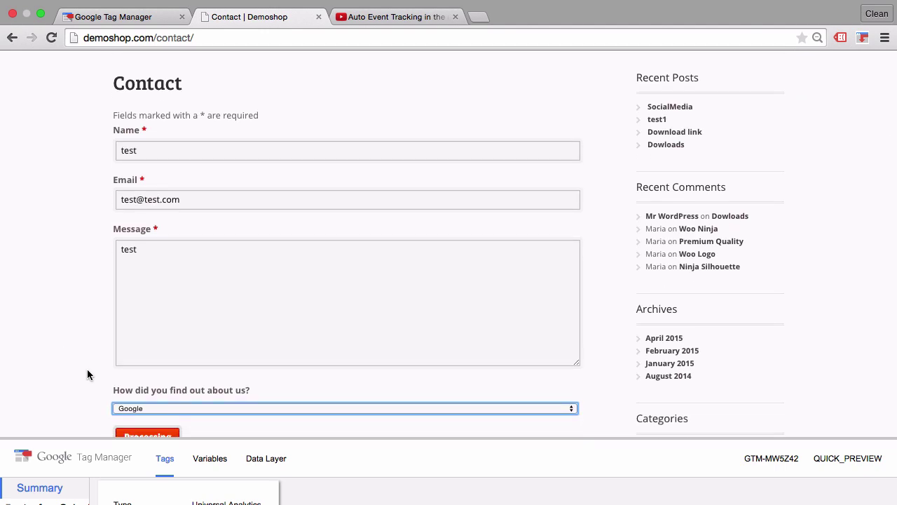
left_click(162, 410)
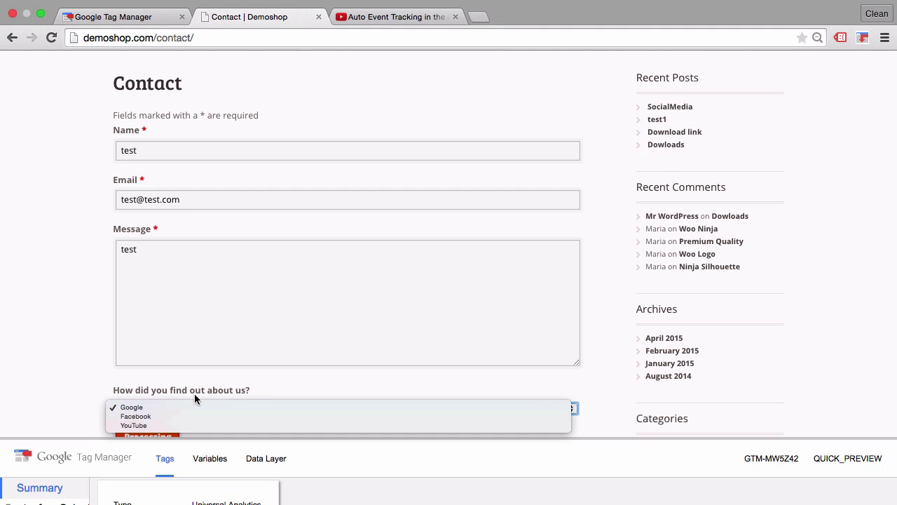
left_click(98, 354)
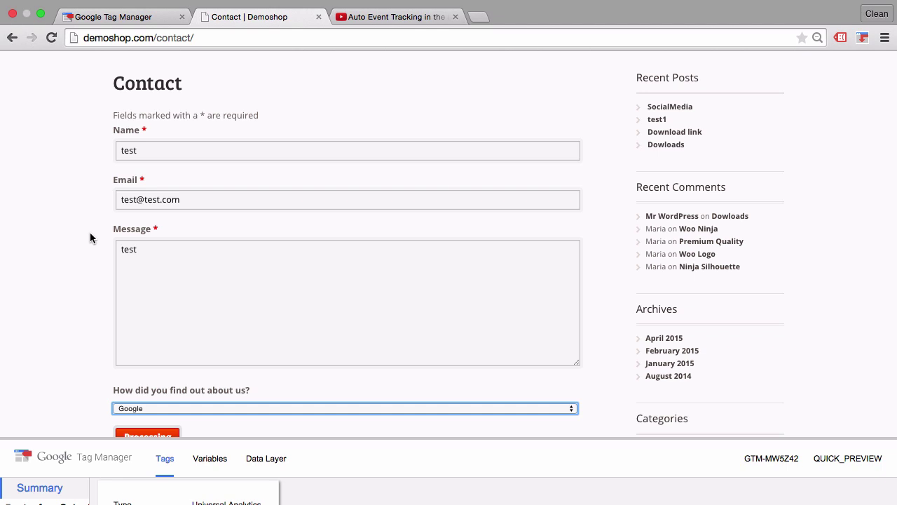
scroll(90, 238, "down", 3)
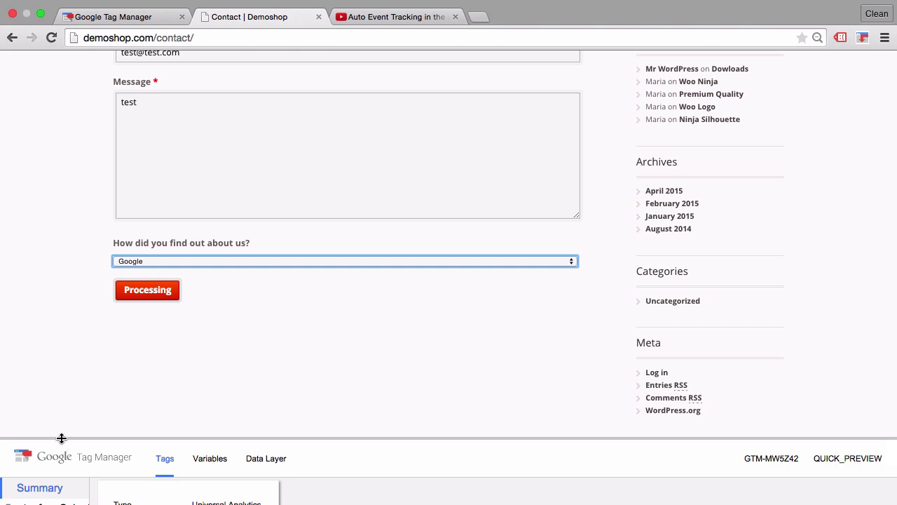
Show gtm.formSubmit's Data Layer message, with form ID ninja_forms_form_1 and class ninja-forms-form
left_click_drag(62, 438, 80, 223)
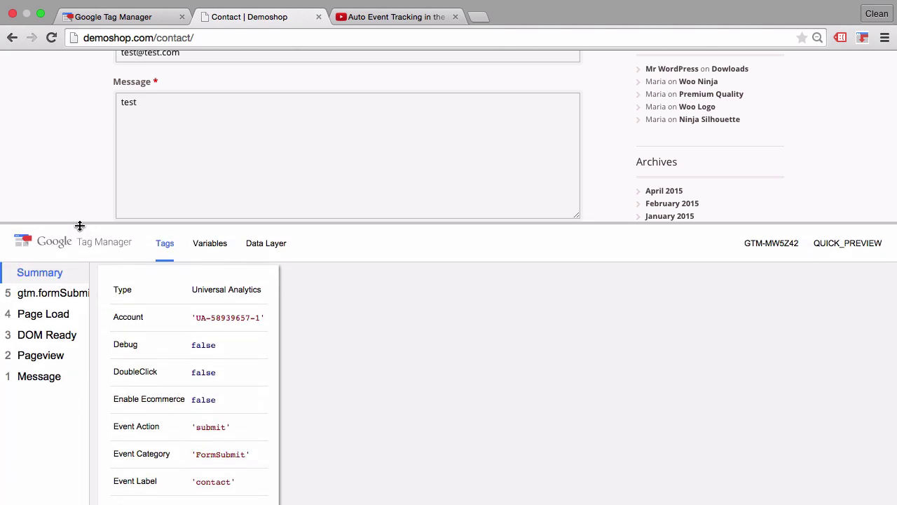
left_click(32, 298)
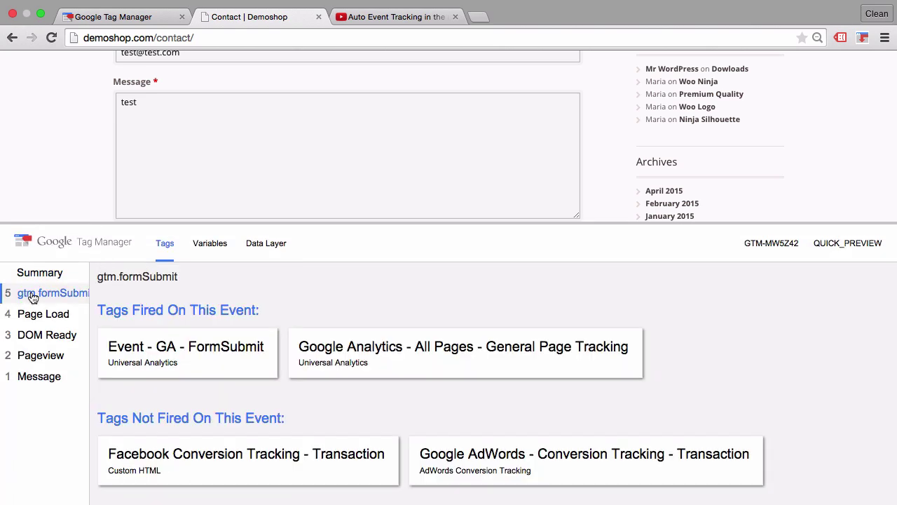
left_click(275, 252)
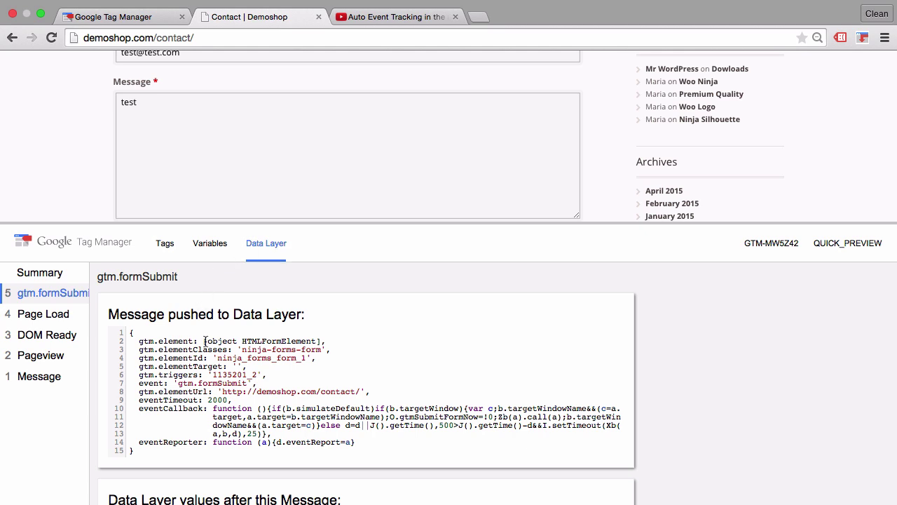
left_click_drag(202, 340, 341, 341)
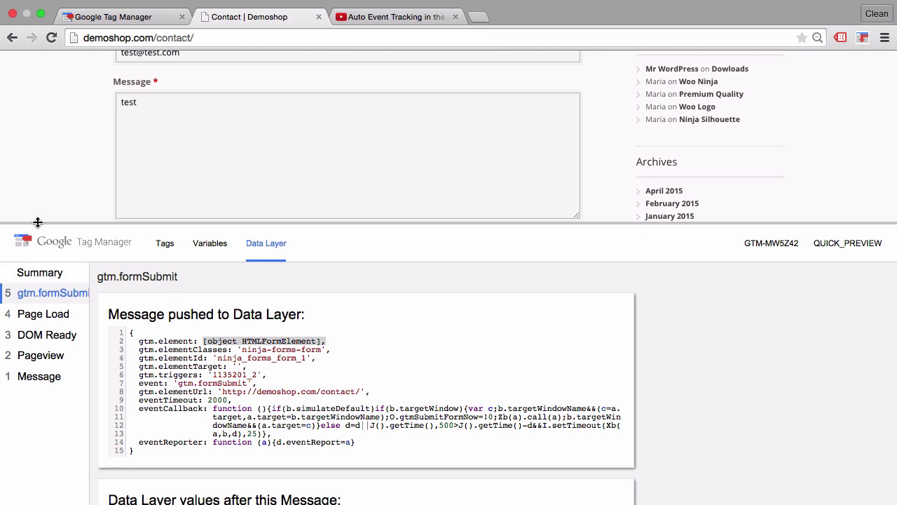
left_click_drag(38, 222, 34, 214)
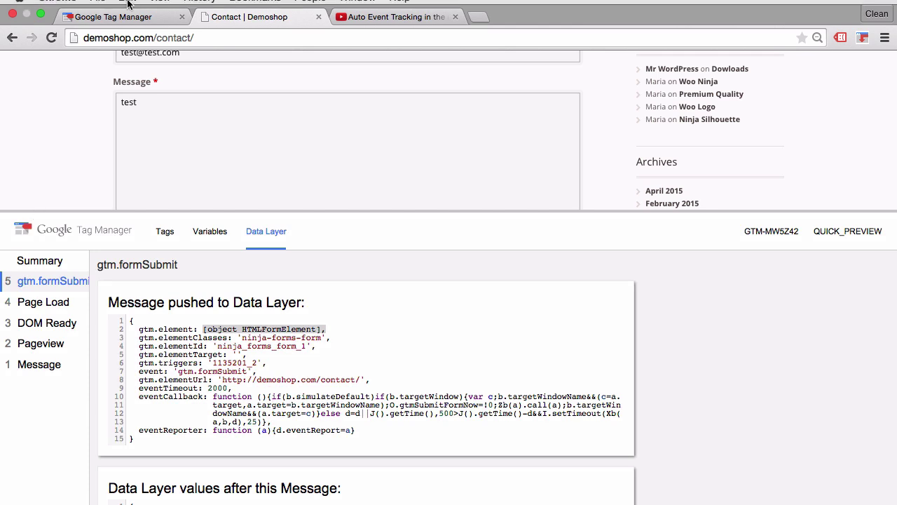
Open Chrome DevTools and print dataLayer in the console
mouse_move(129, 7)
left_click(160, 7)
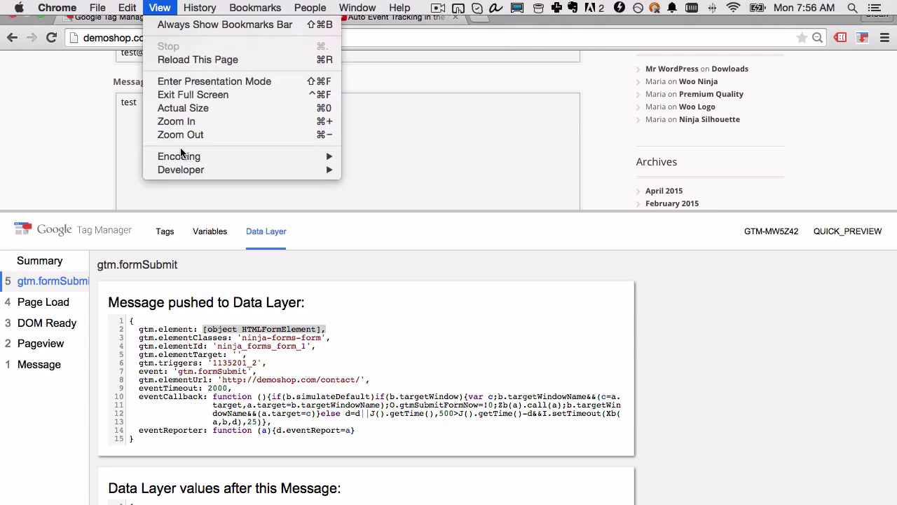
mouse_move(184, 170)
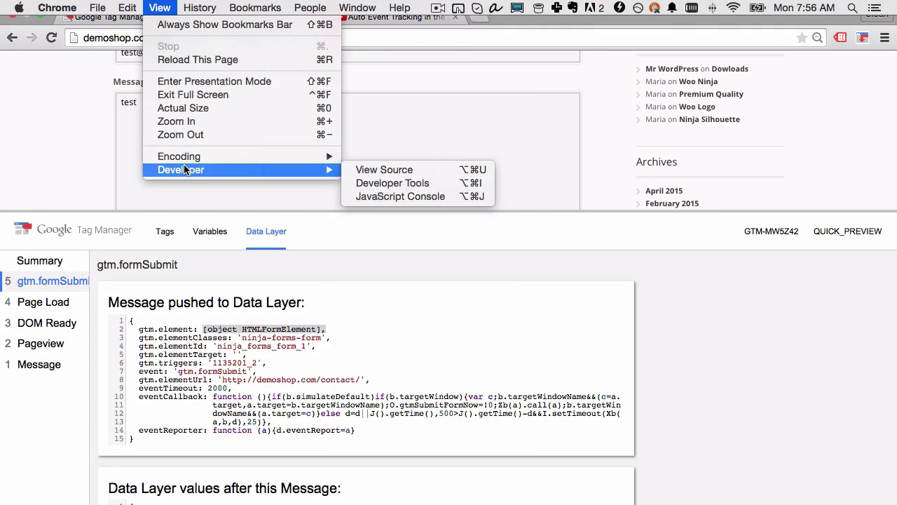
left_click(398, 183)
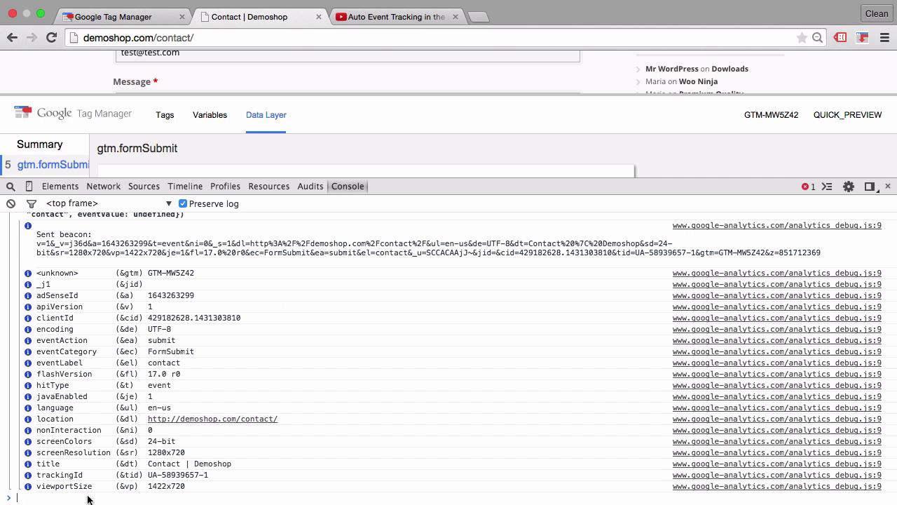
type("dataLayer")
key("Return")
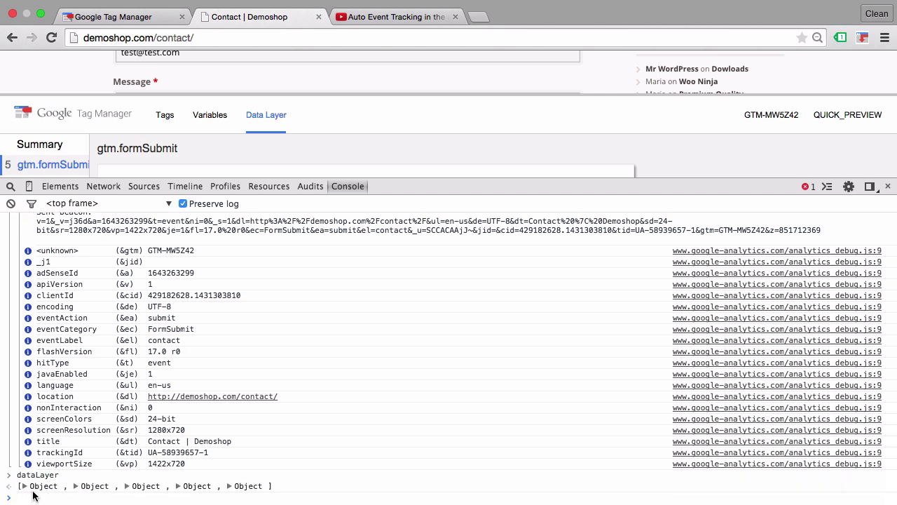
Expand the dataLayer objects gtm.js, gtm.dom, gtm.load and gtm.formSubmit
left_click(38, 488)
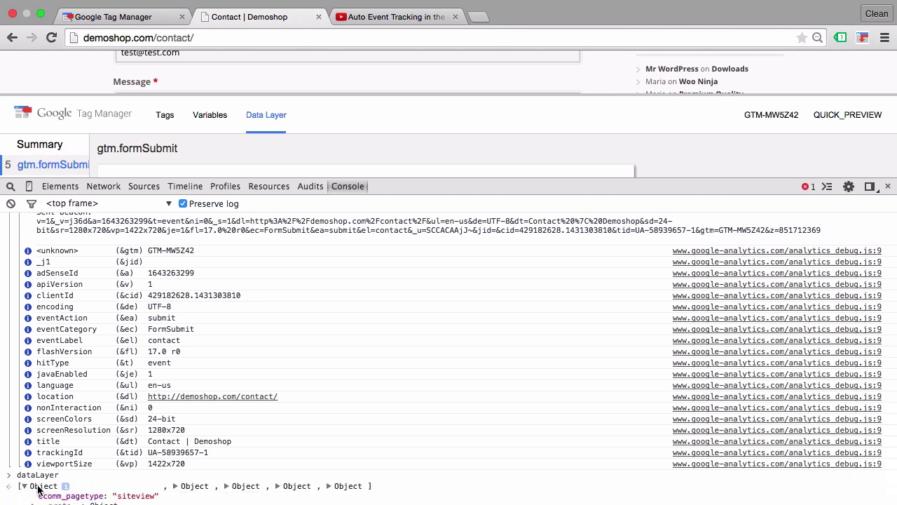
left_click(175, 465)
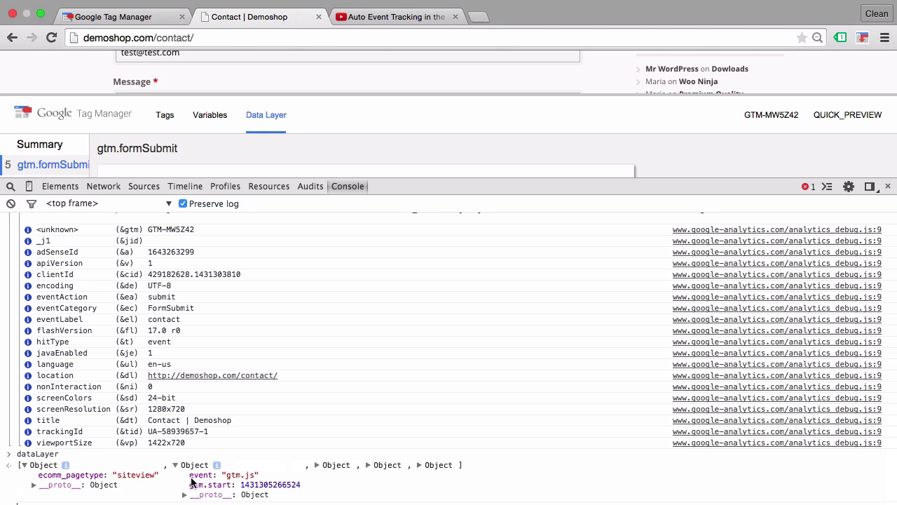
left_click(317, 466)
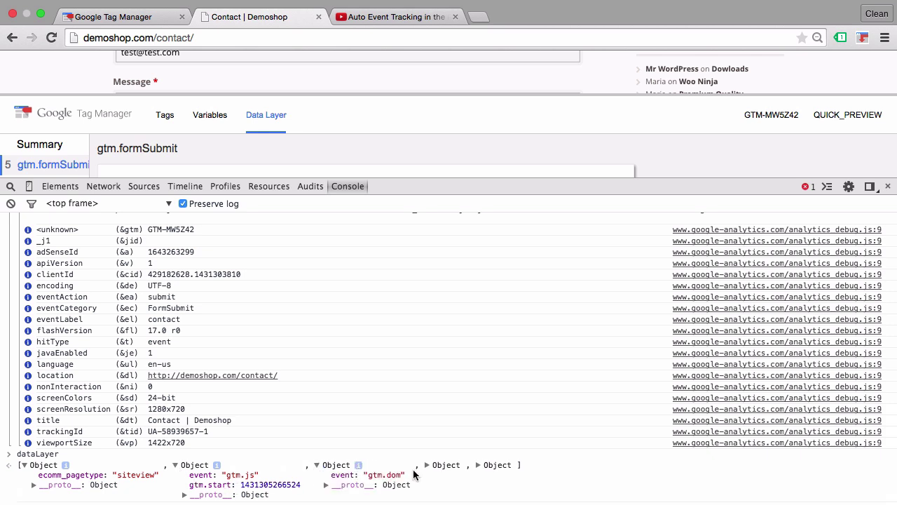
left_click(427, 465)
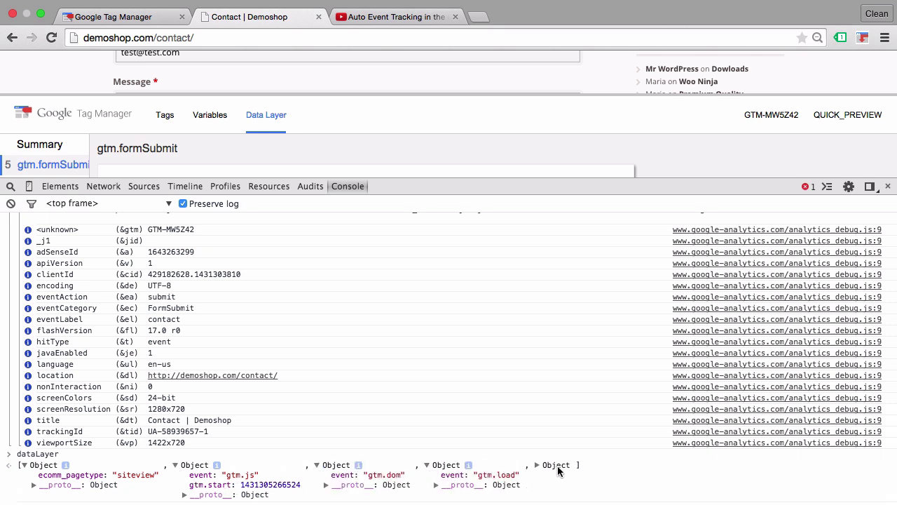
left_click(537, 465)
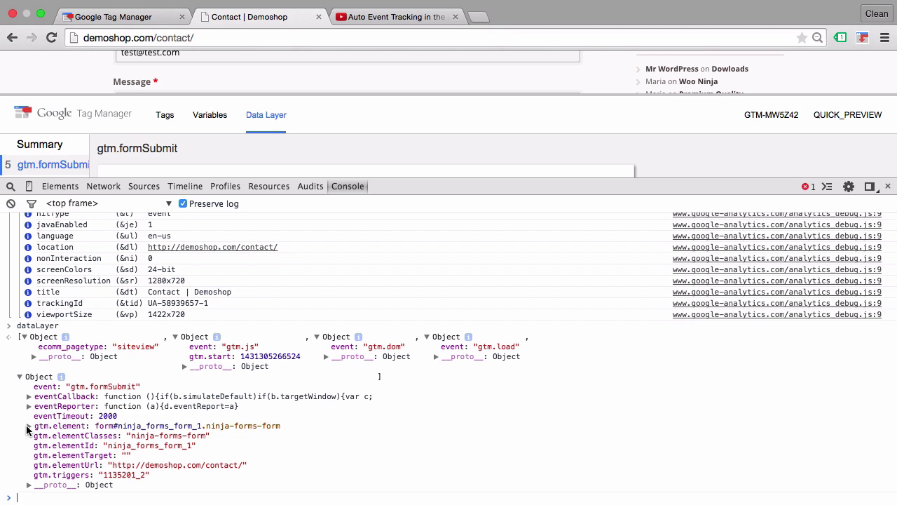
Expand gtm.element to list the submitted form's input elements
left_click(28, 429)
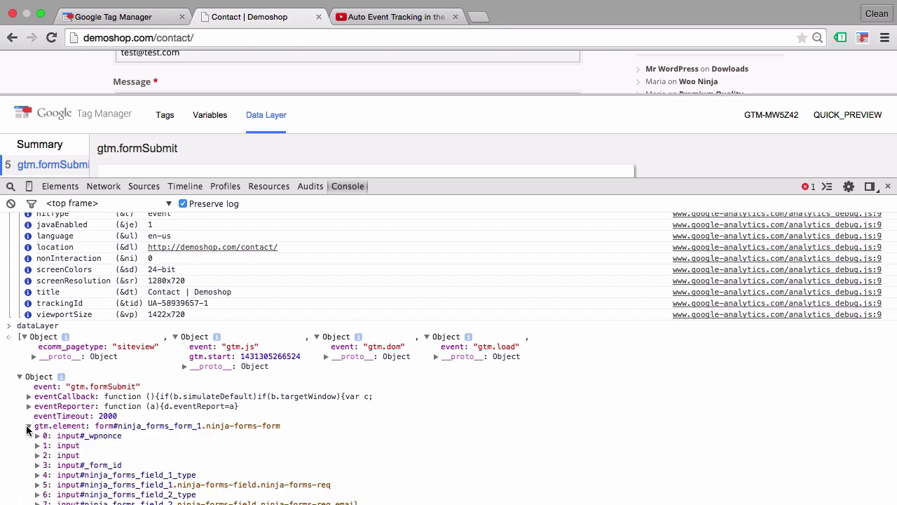
scroll(26, 429, "down", 6)
scroll(26, 429, "down", 9)
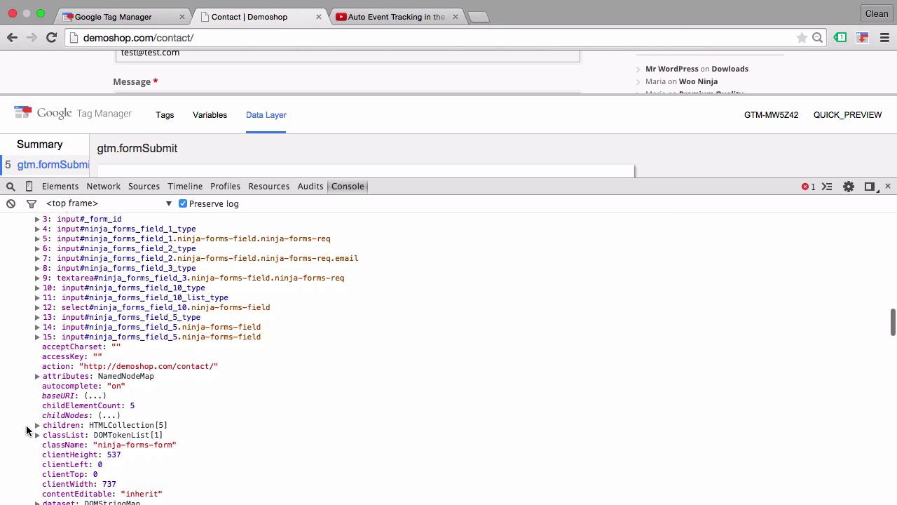
scroll(26, 429, "down", 9)
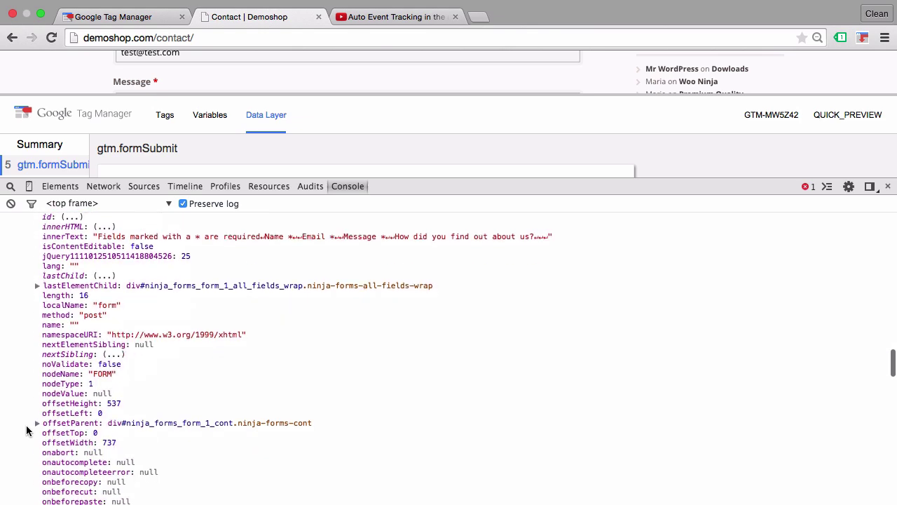
scroll(26, 429, "down", 3)
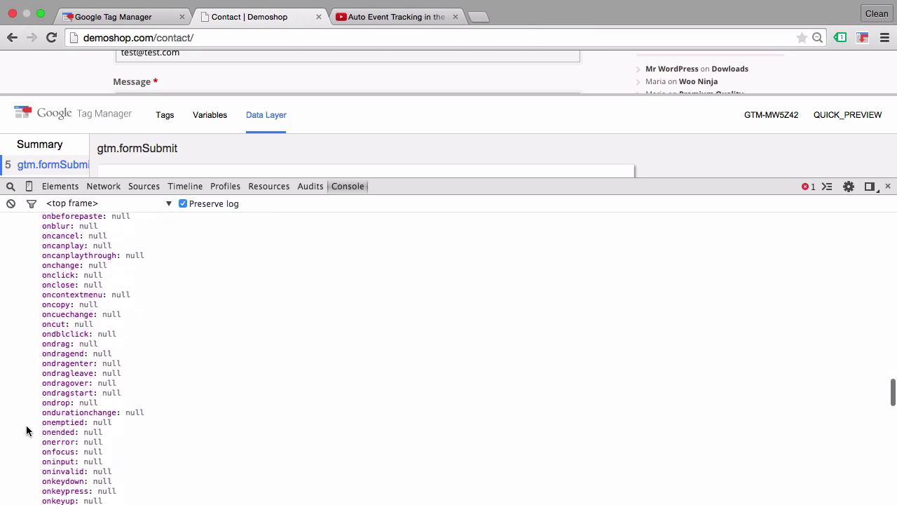
scroll(26, 429, "up", 20)
scroll(26, 429, "up", 3)
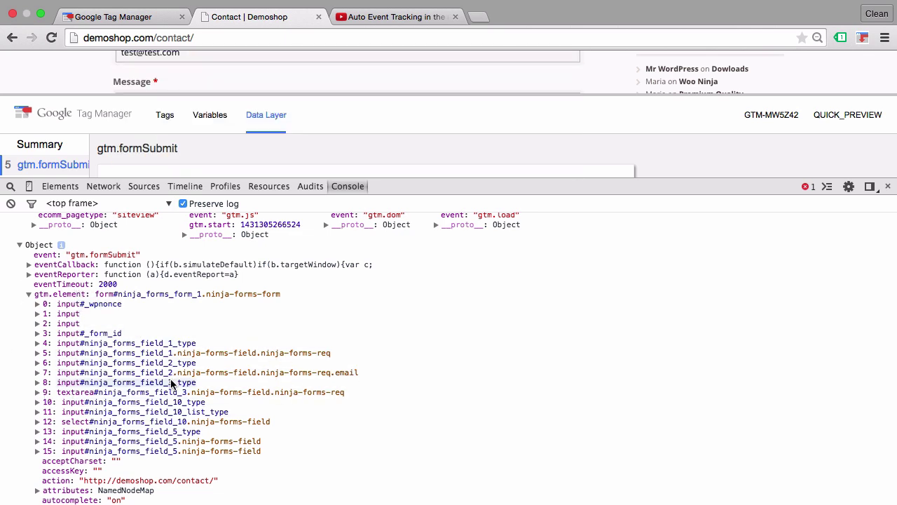
scroll(259, 89, "down", 5)
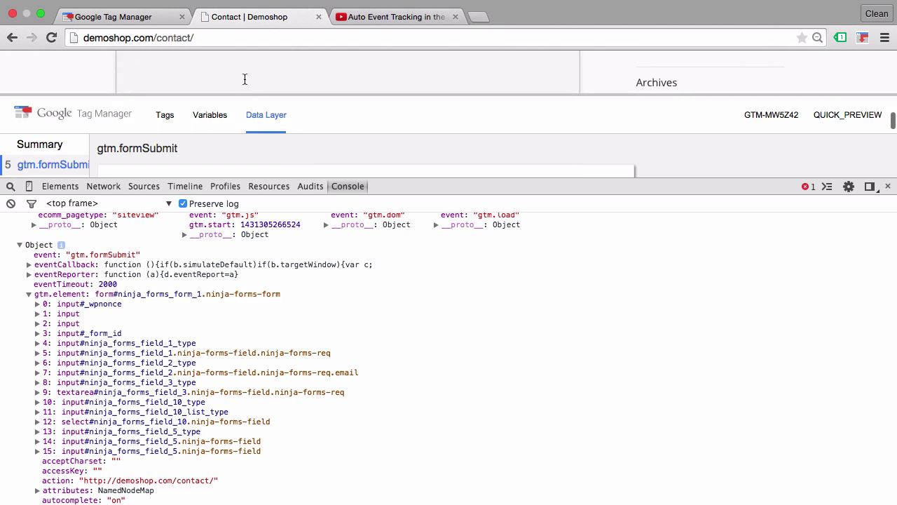
scroll(238, 88, "up", 1)
left_click_drag(224, 93, 210, 156)
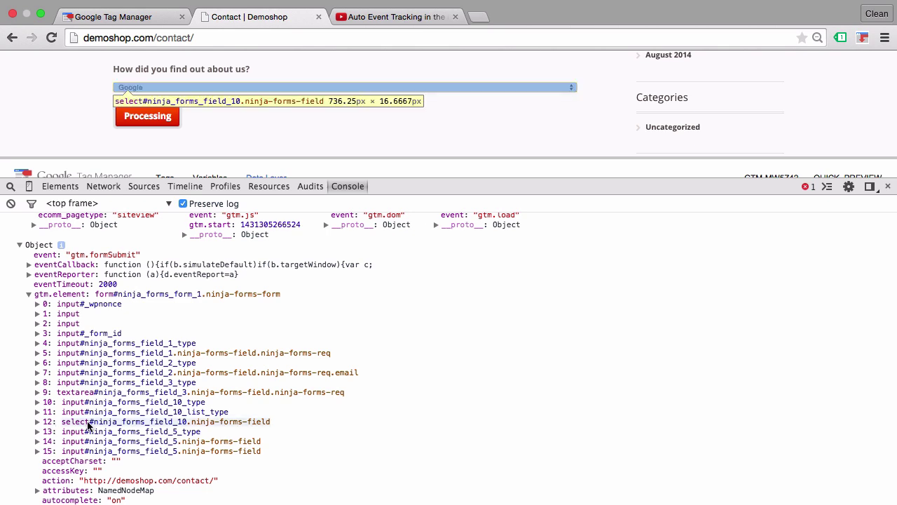
Expand item 12, select#ninja_forms_field_10, and find its value 'Google'
left_click(37, 422)
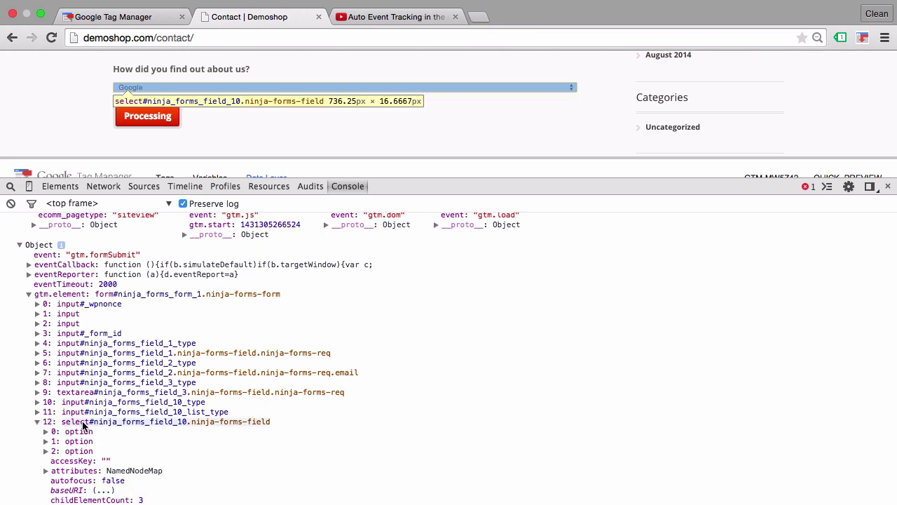
scroll(82, 421, "down", 5)
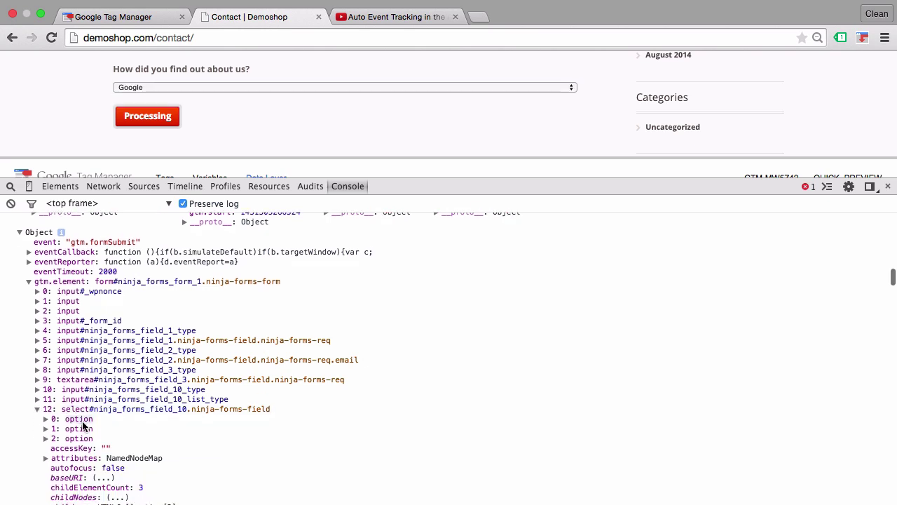
scroll(82, 424, "down", 6)
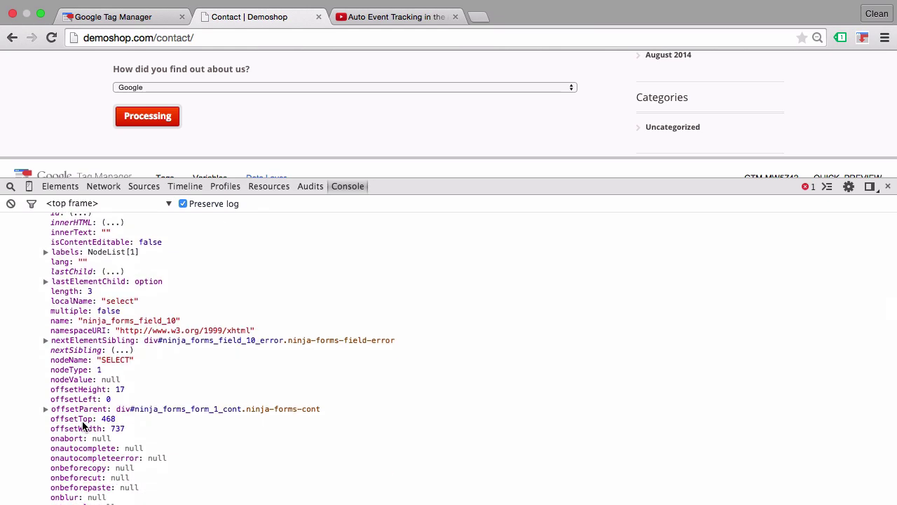
scroll(82, 425, "down", 20)
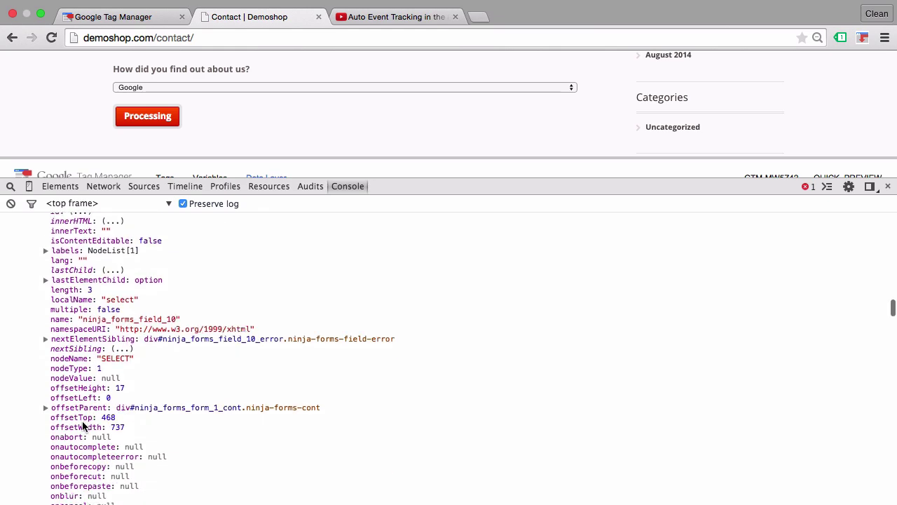
scroll(82, 421, "down", 5)
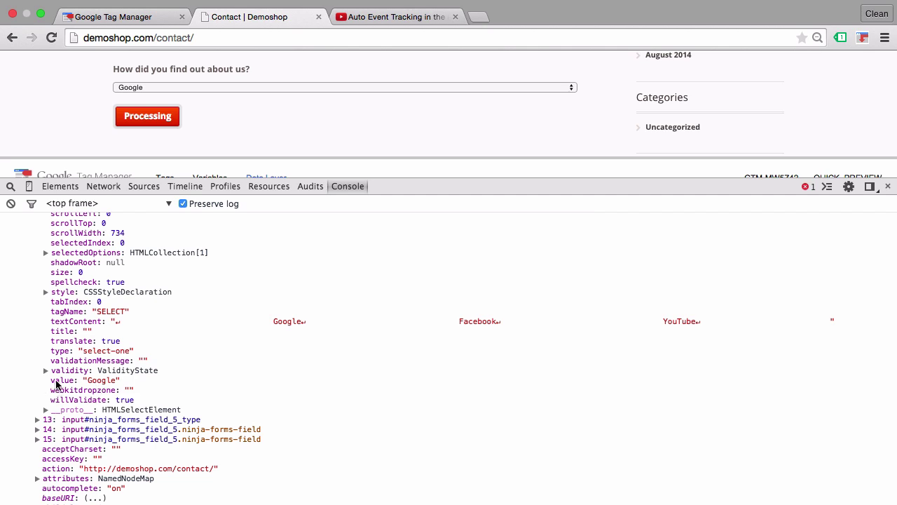
Create a new user-defined variable of type Data Layer Variable
left_click(136, 17)
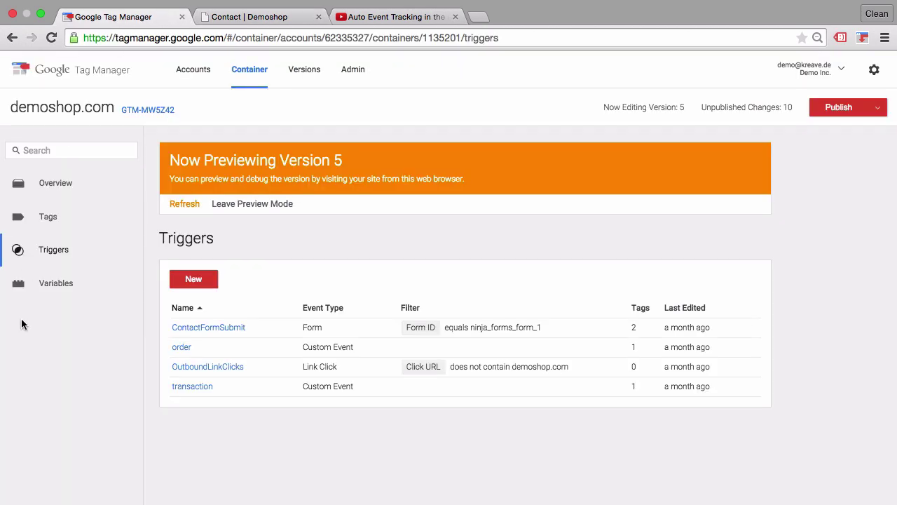
left_click(41, 292)
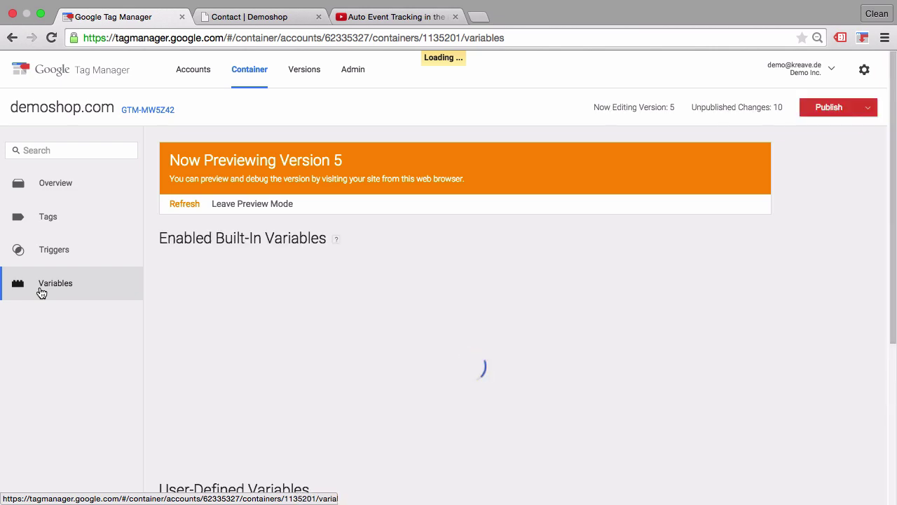
scroll(269, 302, "down", 8)
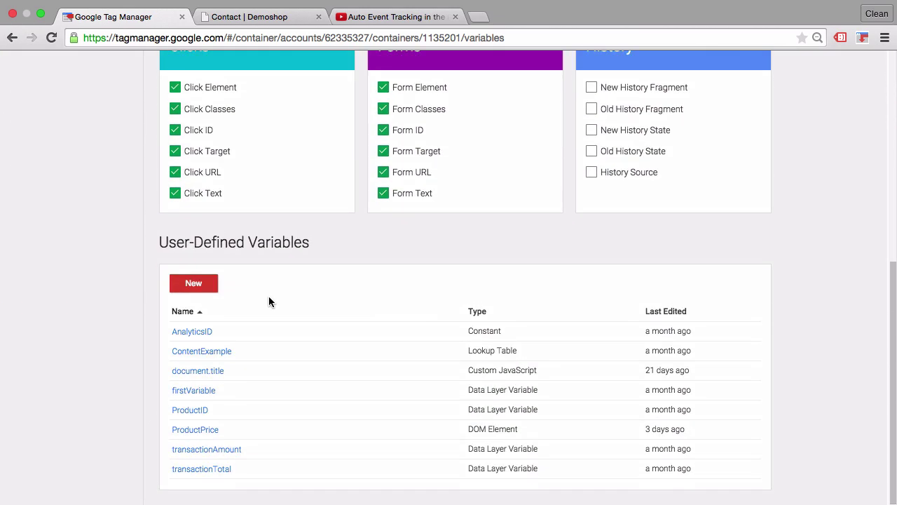
left_click(194, 284)
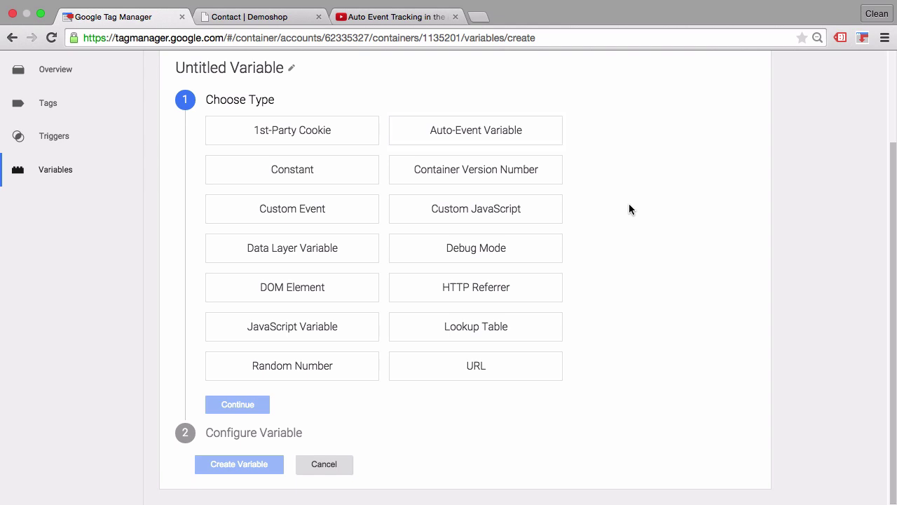
left_click(296, 251)
Rename the untitled variable to InputFieldSource
left_click(241, 174)
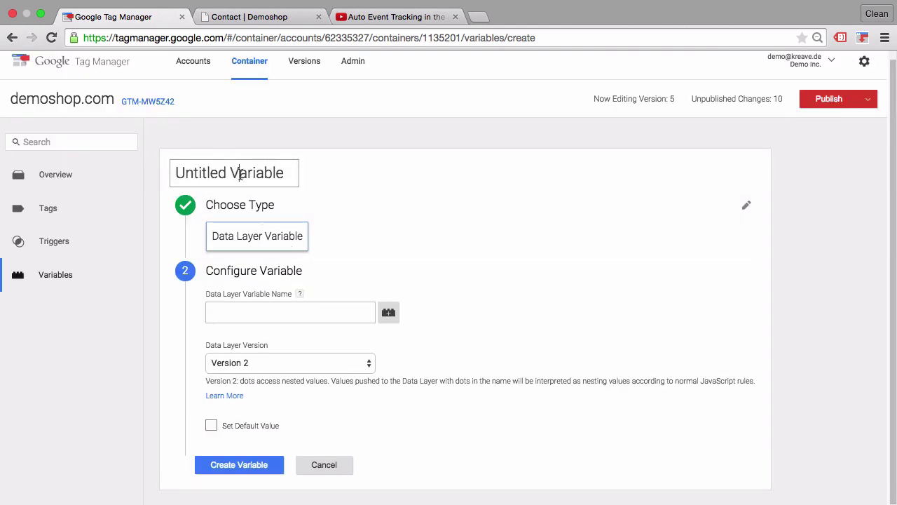
triple_click(240, 174)
type("InputFie")
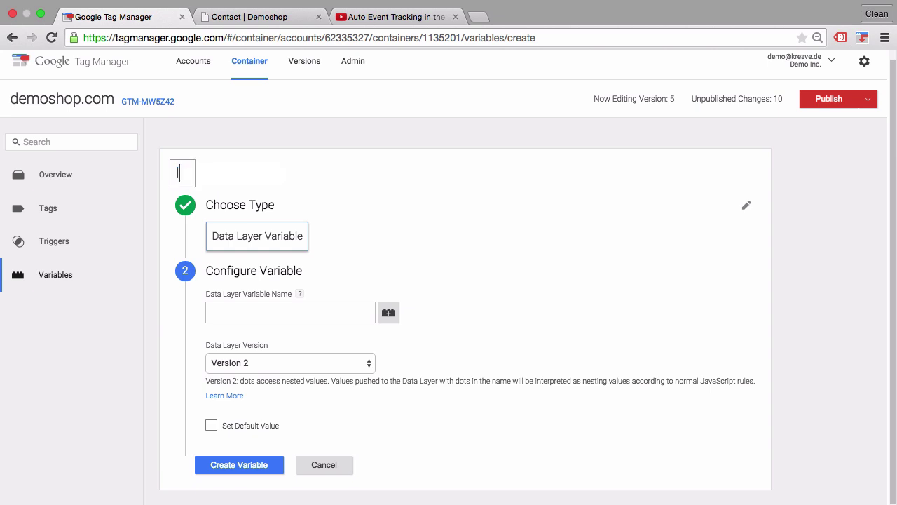
type("l")
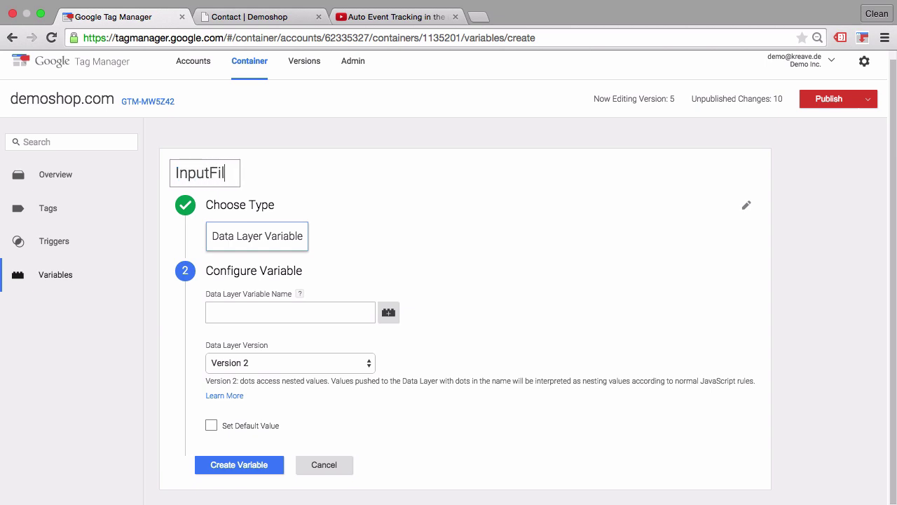
key("BackSpace")
type("eldSoru")
type("d")
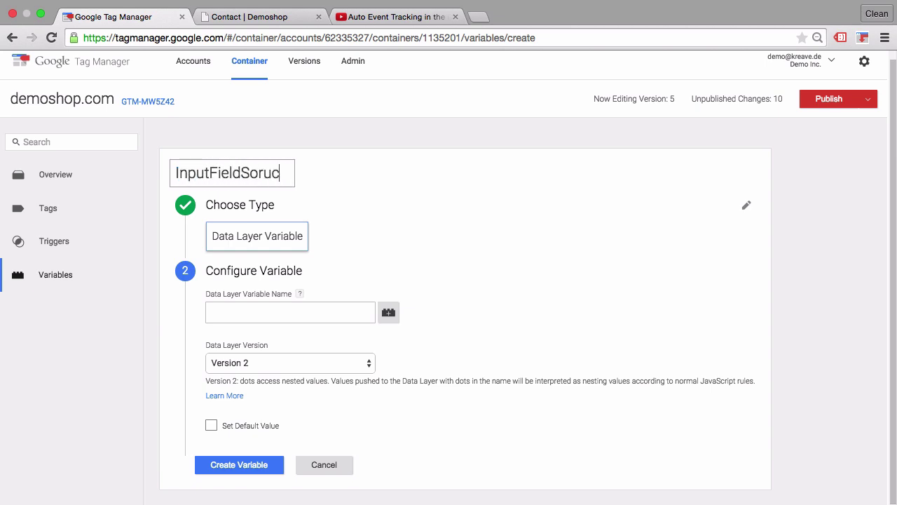
key("BackSpace")
key("BackSpace")
key("BackSpace")
type("our")
key("BackSpace")
key("BackSpace")
key("BackSpace")
type("urce")
left_click(224, 320)
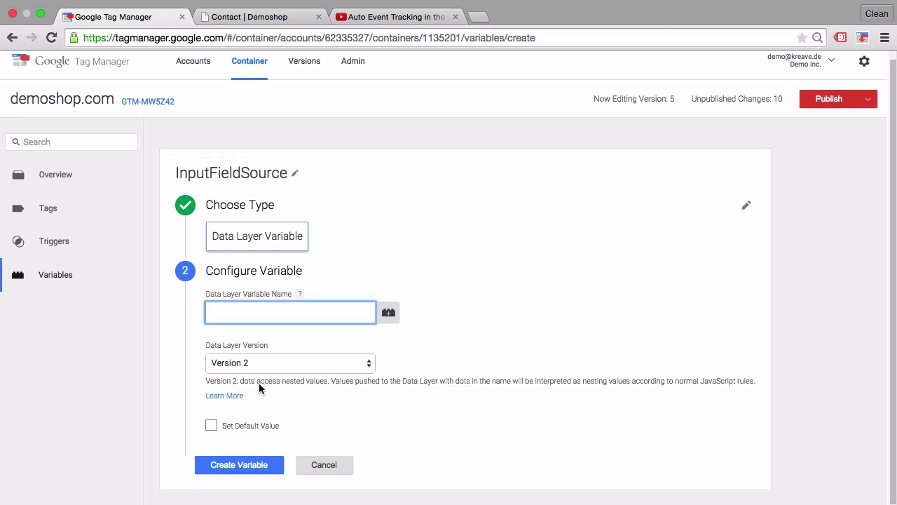
left_click_drag(239, 386, 319, 382)
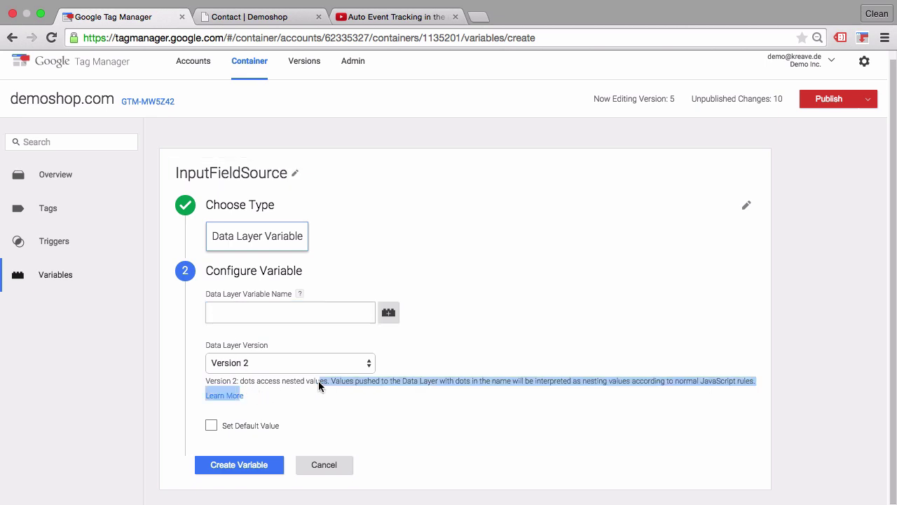
left_click(276, 381)
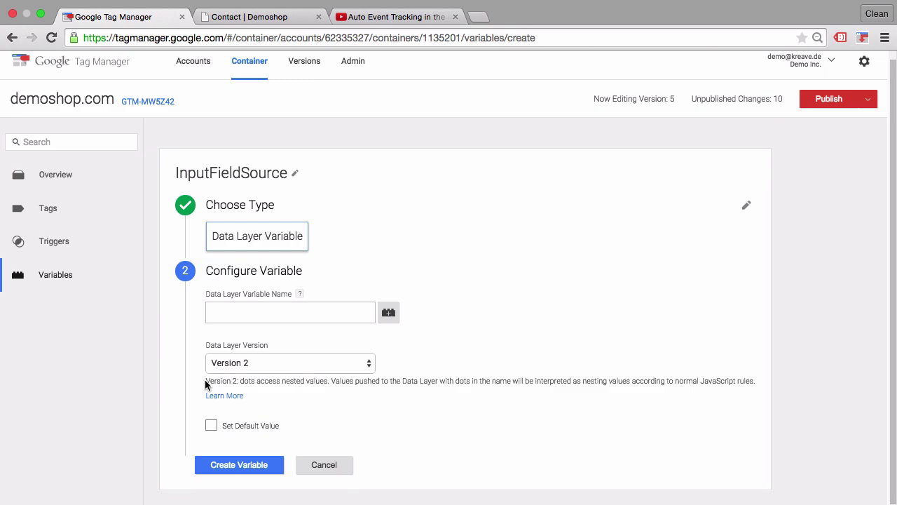
left_click(250, 17)
scroll(71, 350, "up", 20)
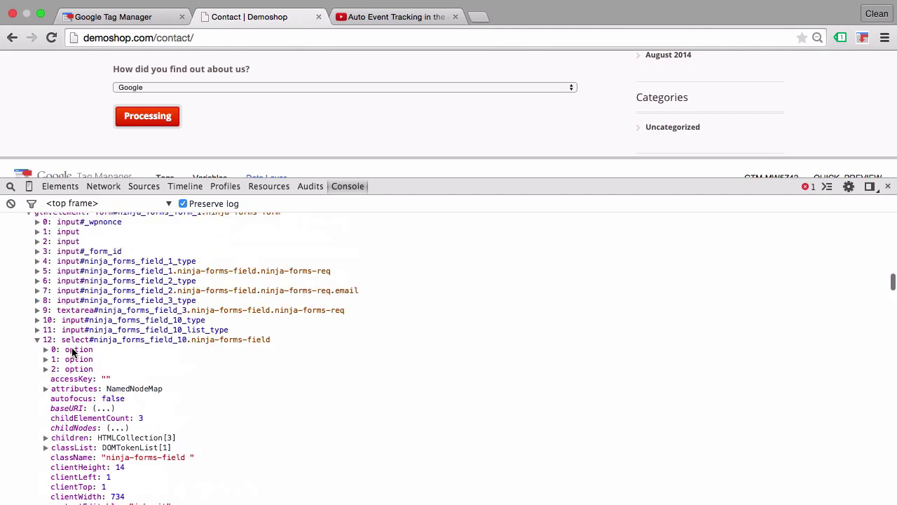
scroll(71, 347, "down", 3)
scroll(71, 347, "down", 10)
scroll(72, 346, "up", 4)
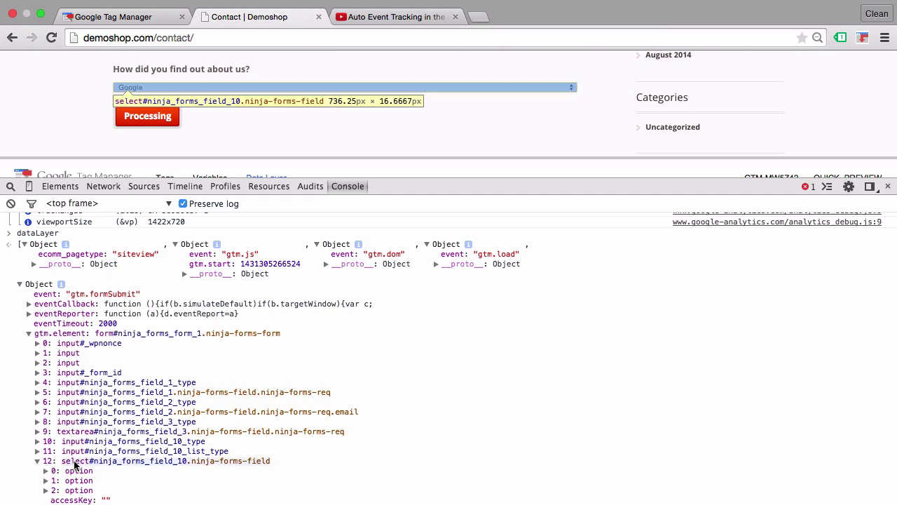
scroll(75, 464, "down", 15)
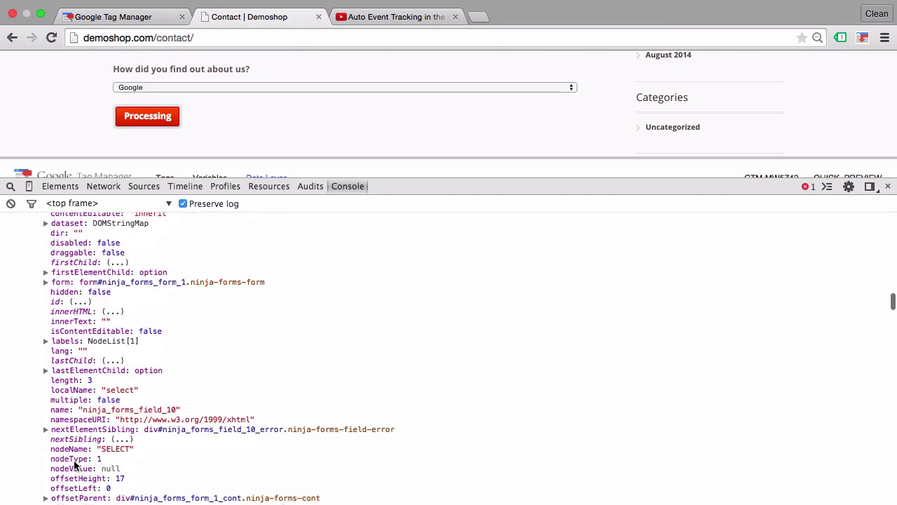
scroll(75, 464, "down", 15)
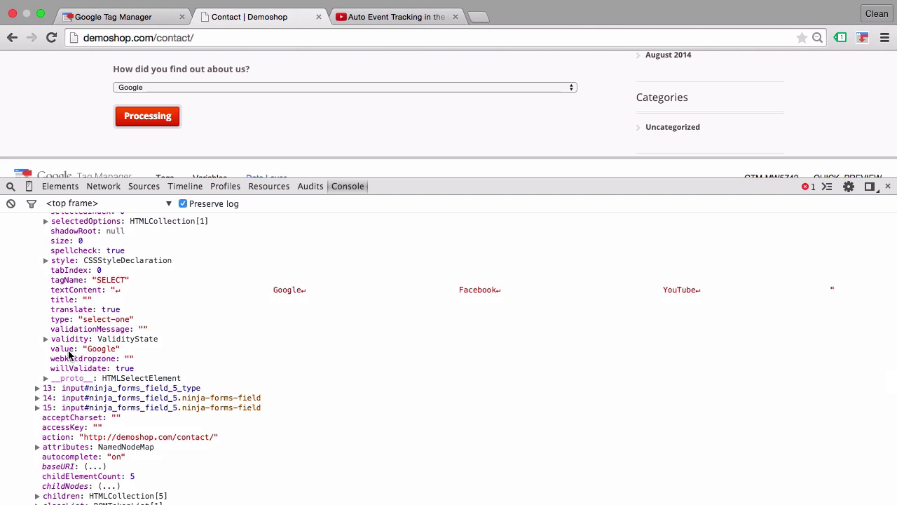
left_click(116, 16)
left_click(251, 317)
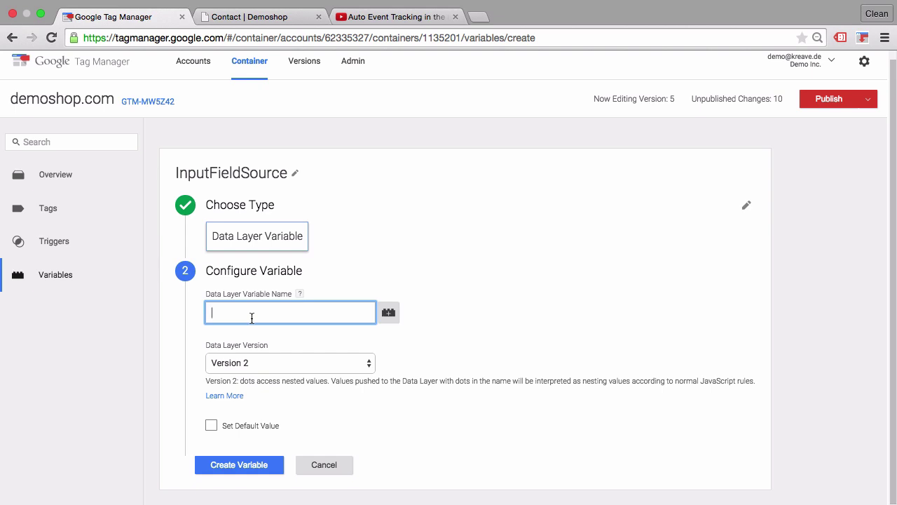
Set the data layer variable name to gtm.element.12.value and save the variable
type("gtm.element.12")
type(" value")
left_click(227, 470)
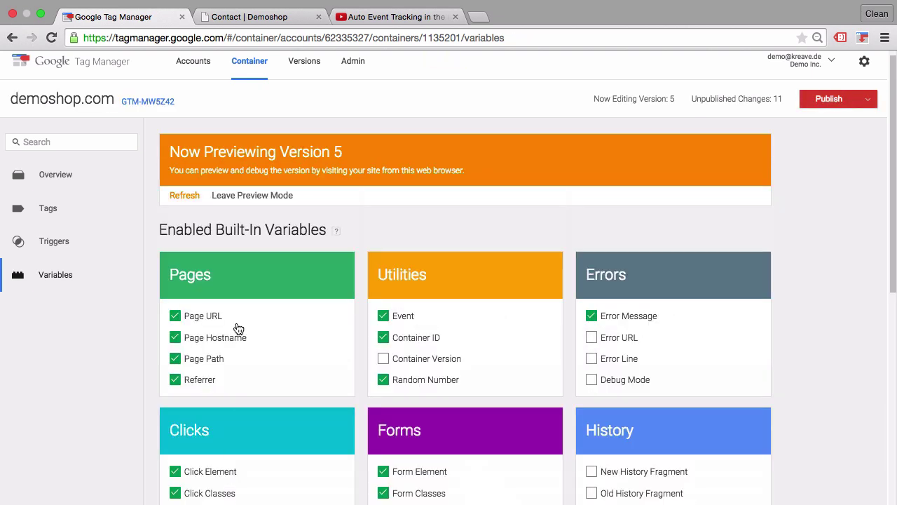
Refresh the preview, close DevTools and reload the Demoshop contact page
left_click(176, 195)
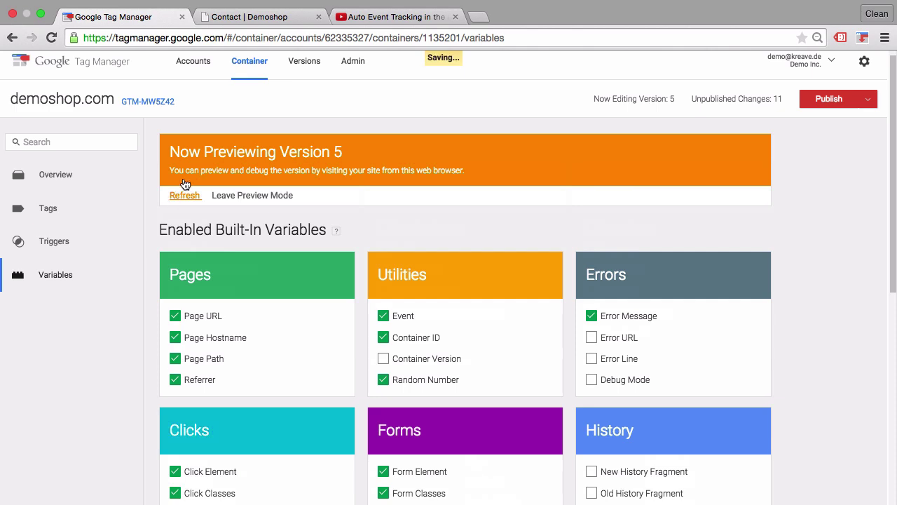
left_click(252, 19)
left_click(888, 187)
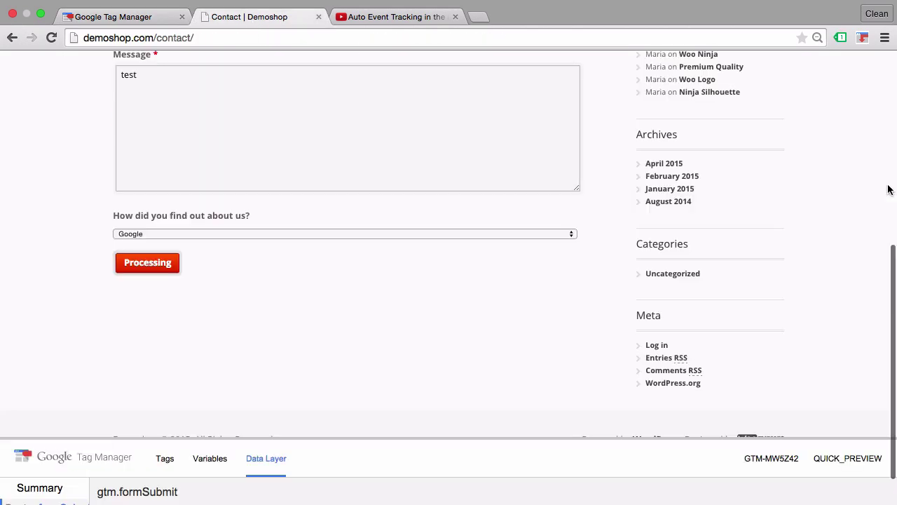
left_click_drag(299, 438, 351, 289)
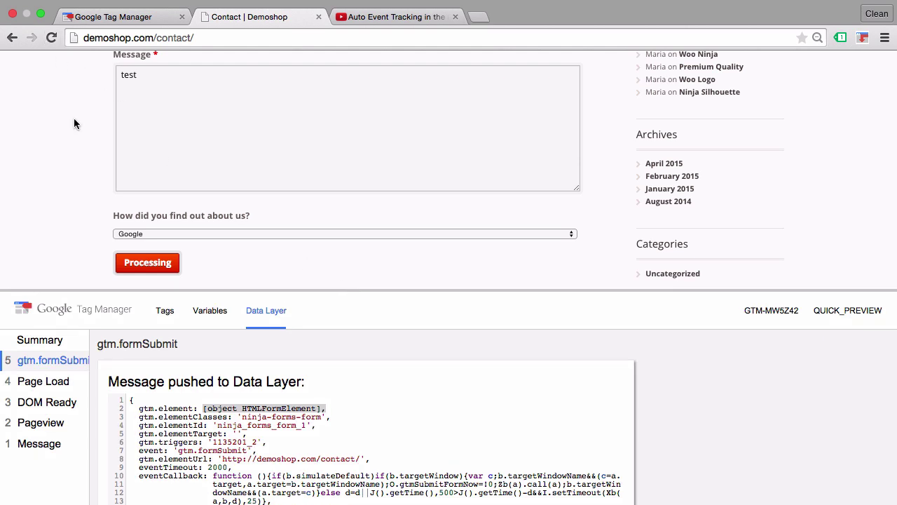
left_click(645, 184)
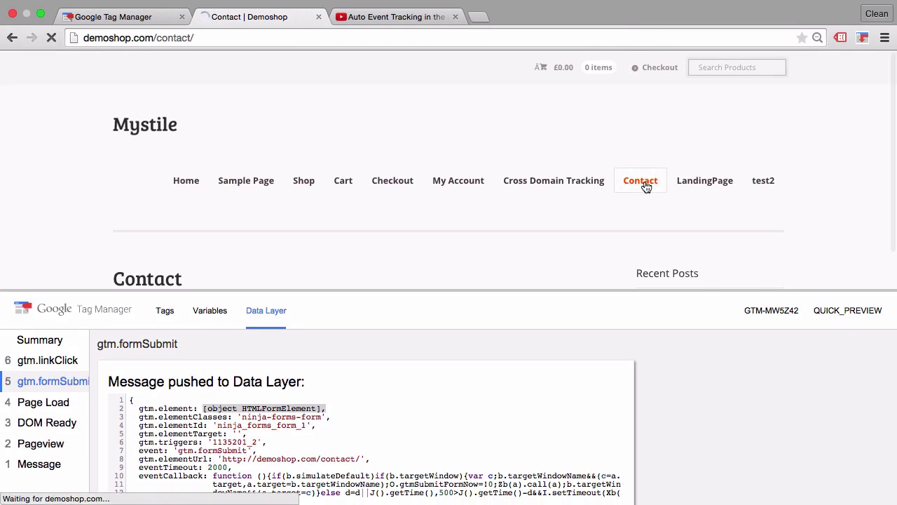
scroll(241, 246, "down", 4)
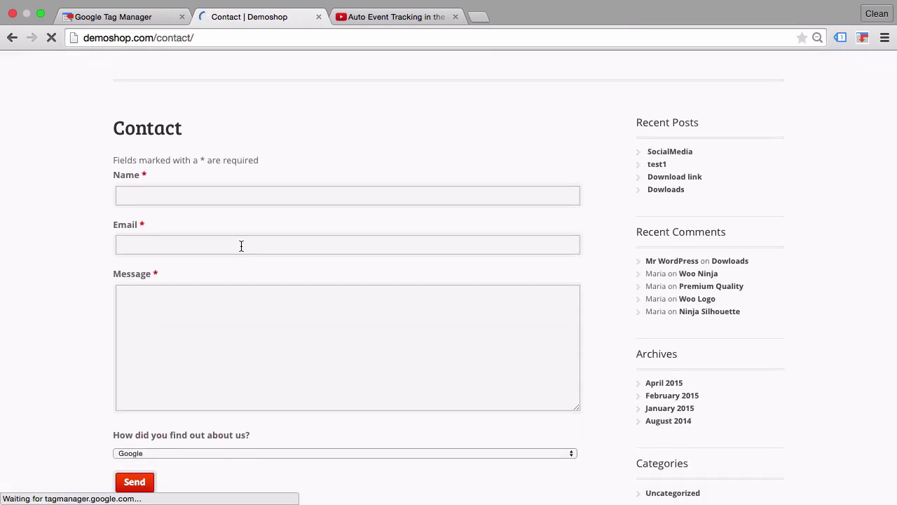
Fill in Name 'test' and a test e-mail, and choose YouTube as the source
left_click(214, 199)
type("test")
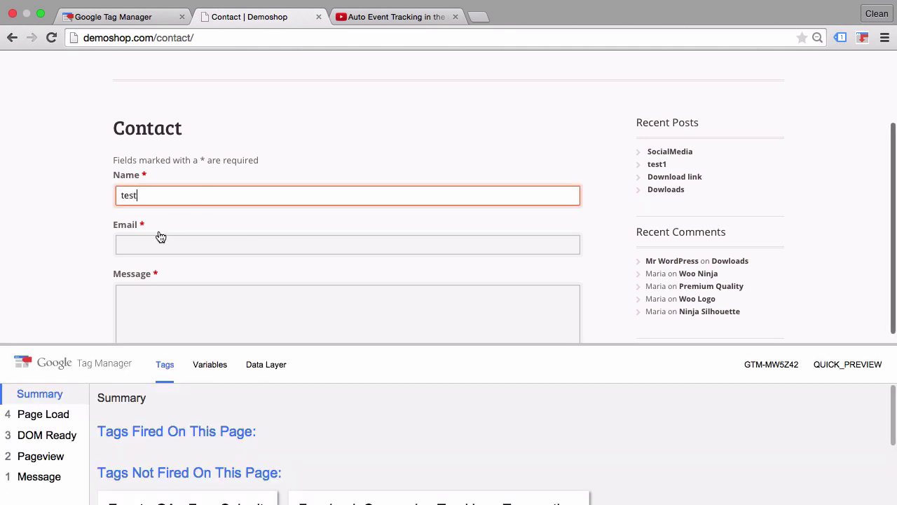
left_click(156, 235)
type("test@te")
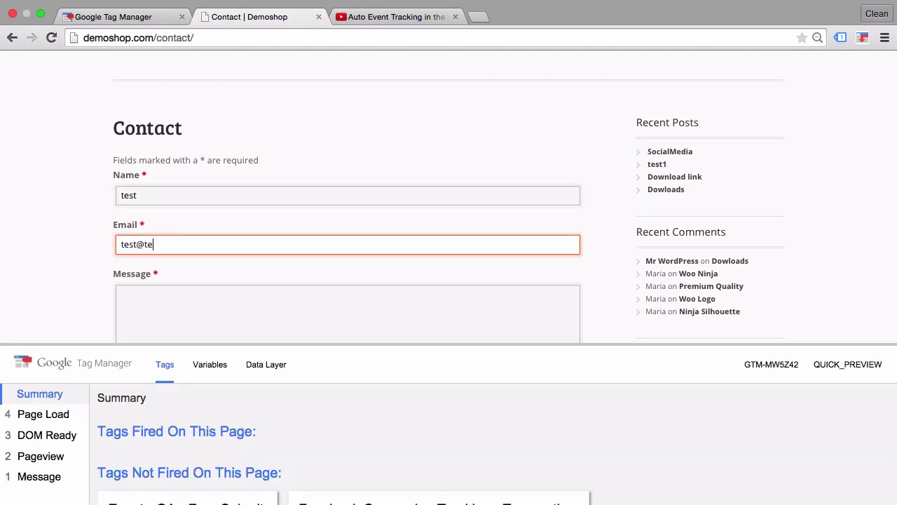
type("st.com")
key("Tab")
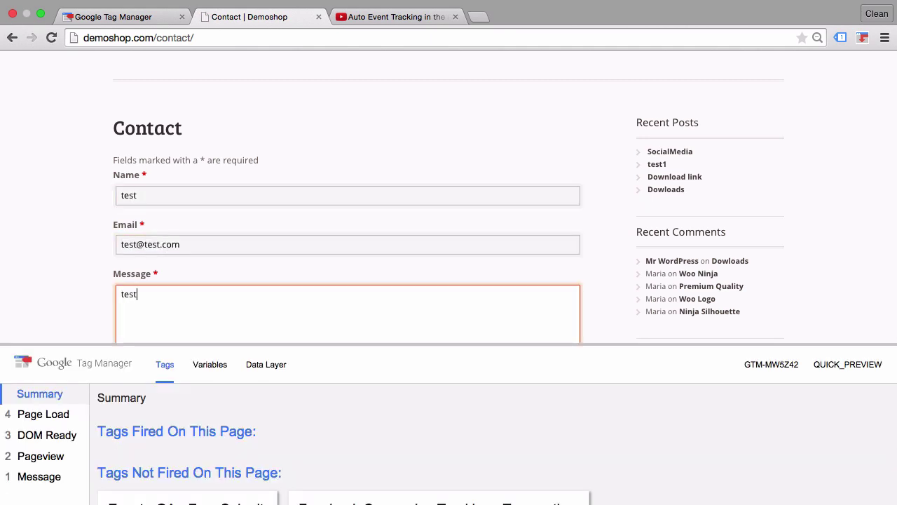
scroll(72, 212, "down", 5)
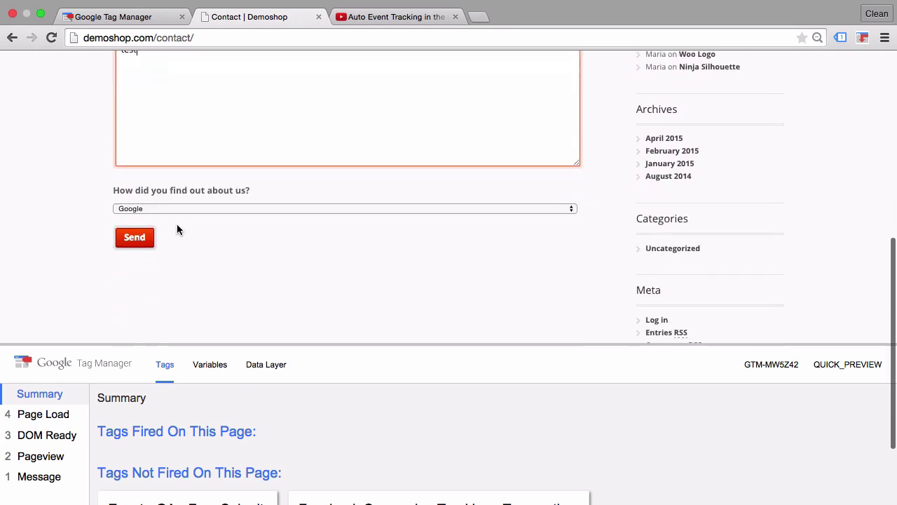
left_click(175, 211)
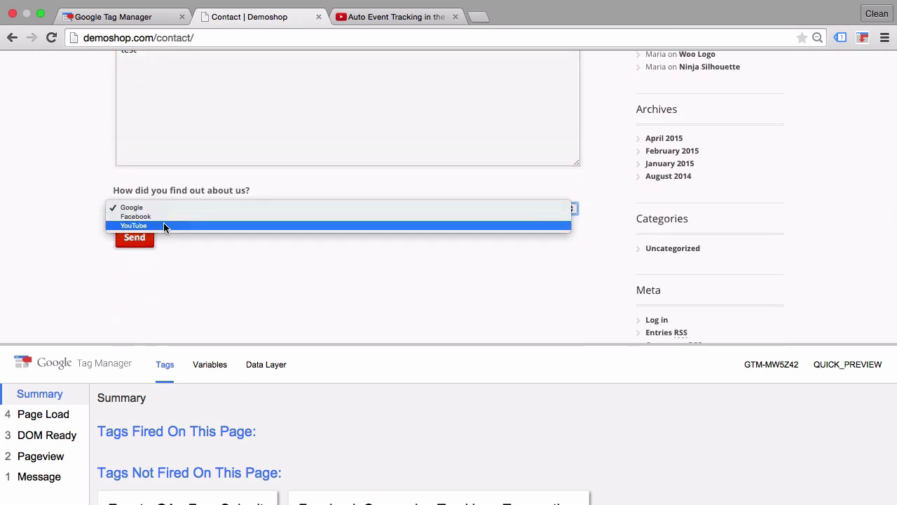
left_click(162, 225)
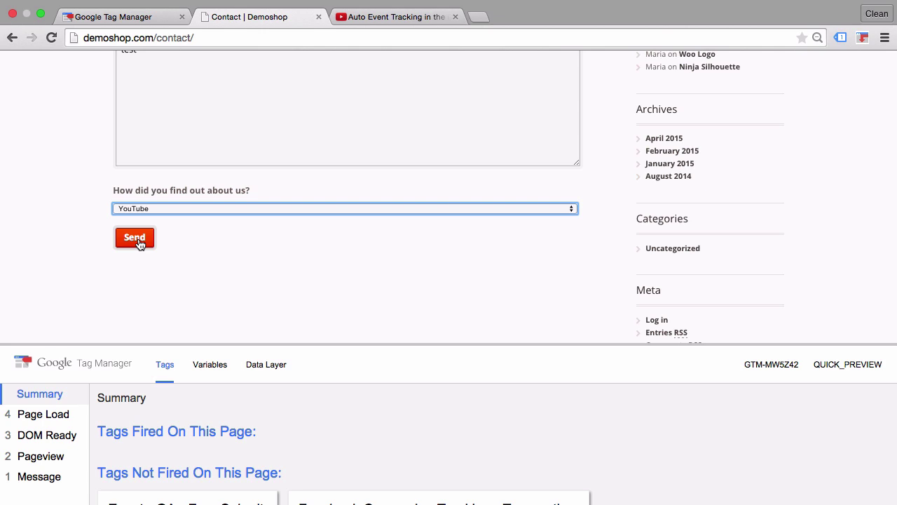
Submit the form and confirm InputFieldSource reads 'YouTube' in gtm.formSubmit's Variables
left_click(140, 242)
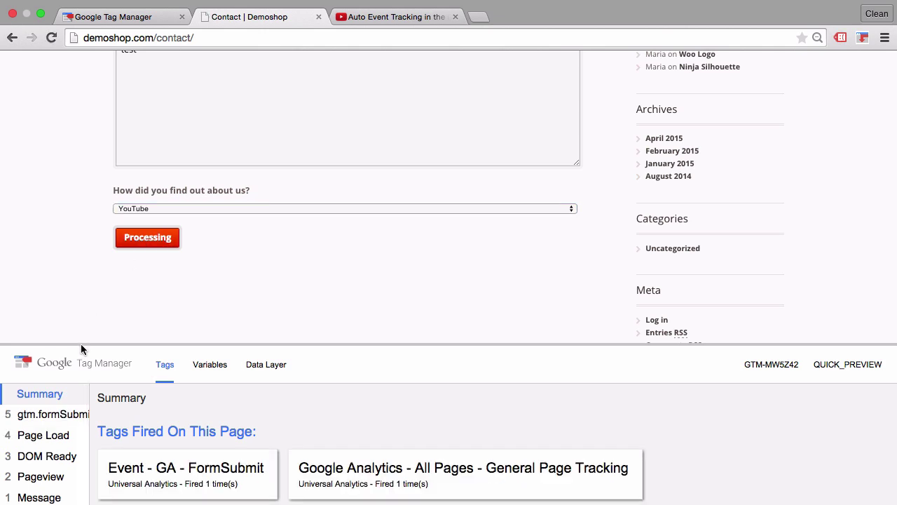
left_click_drag(81, 343, 86, 194)
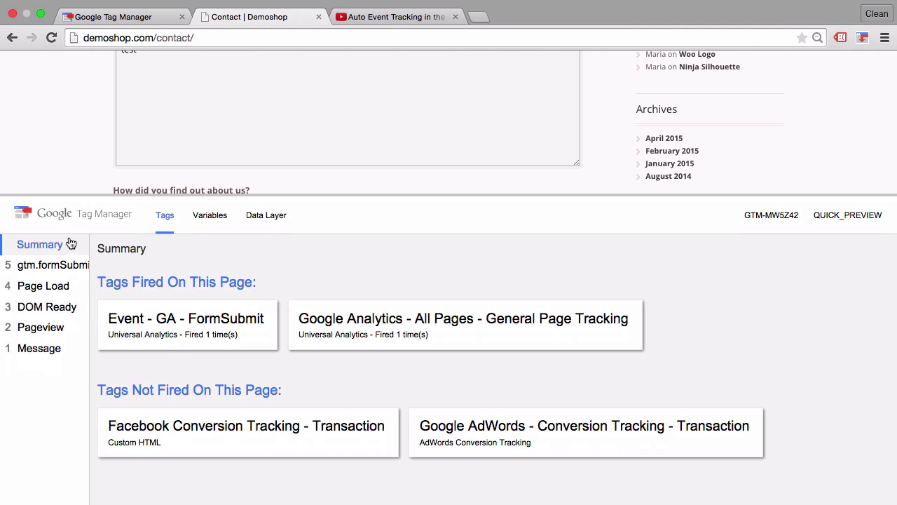
left_click(54, 270)
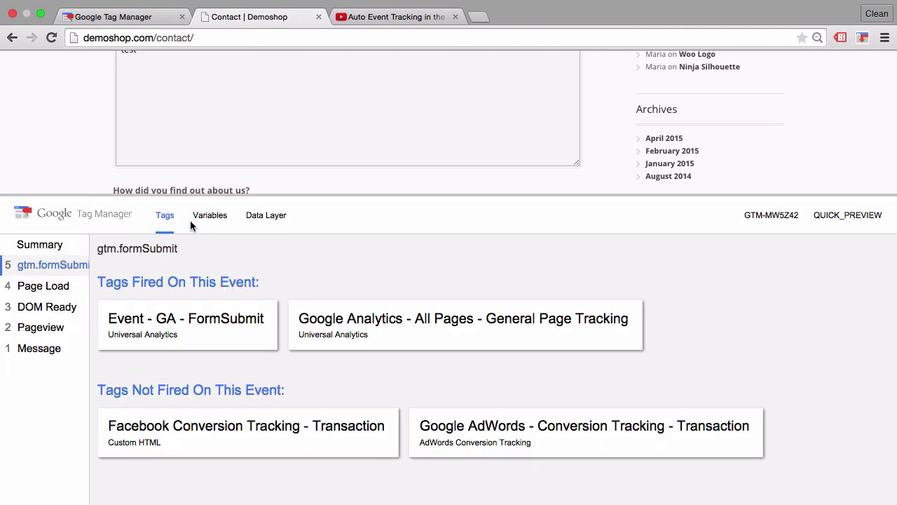
left_click(212, 222)
scroll(165, 319, "down", 7)
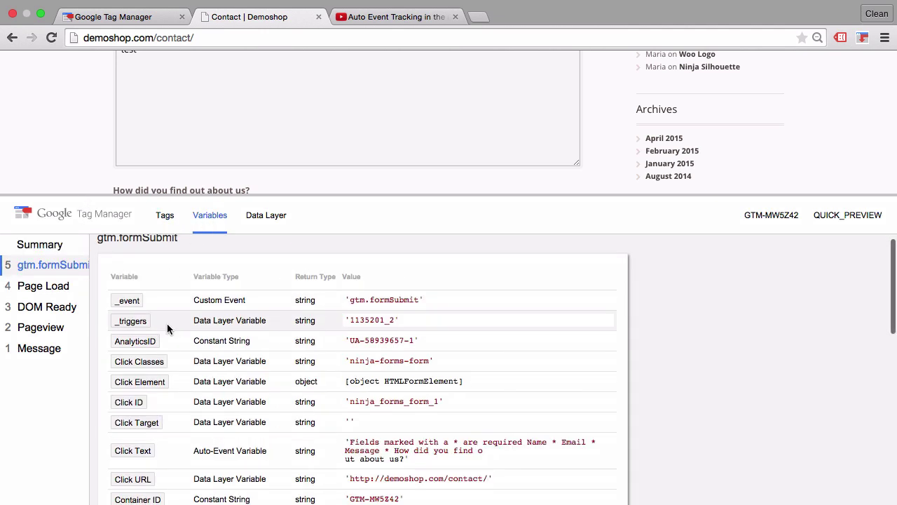
scroll(168, 327, "down", 6)
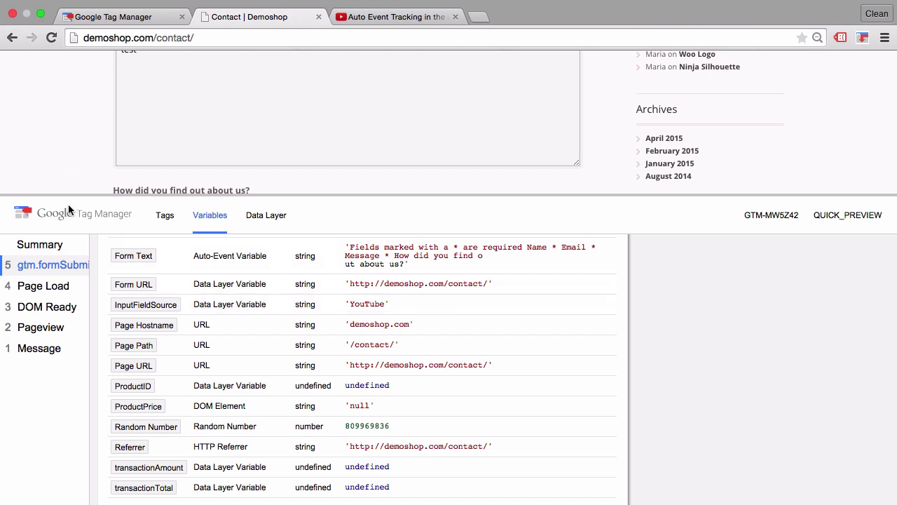
left_click_drag(68, 194, 56, 334)
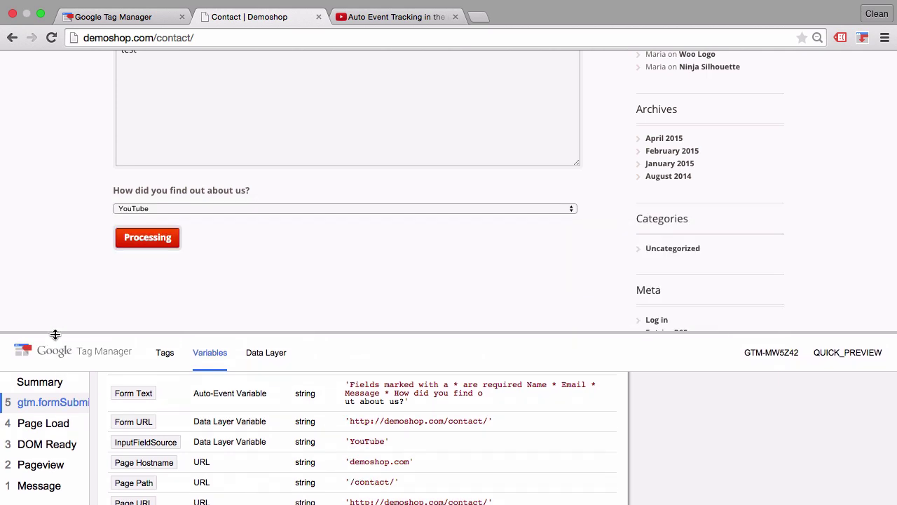
Return to Tag Manager and show the demoshop.com container's Tags list
left_click(119, 24)
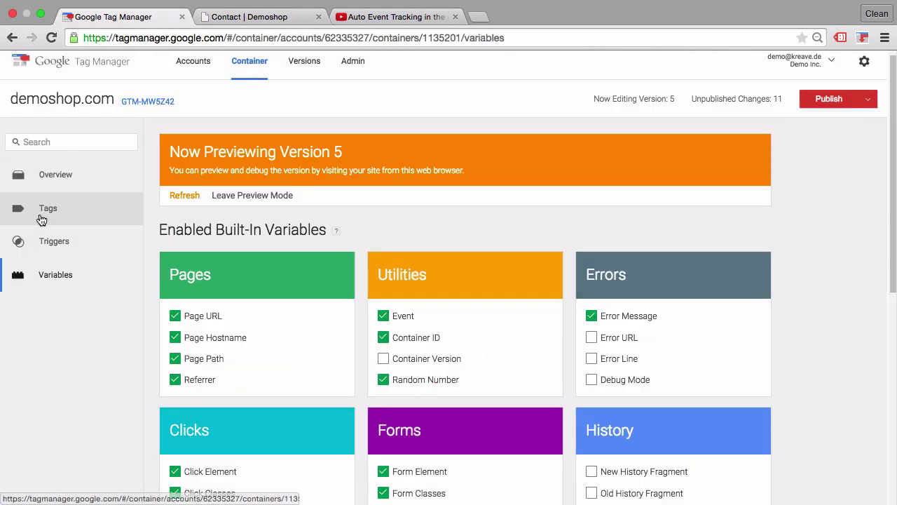
left_click(38, 217)
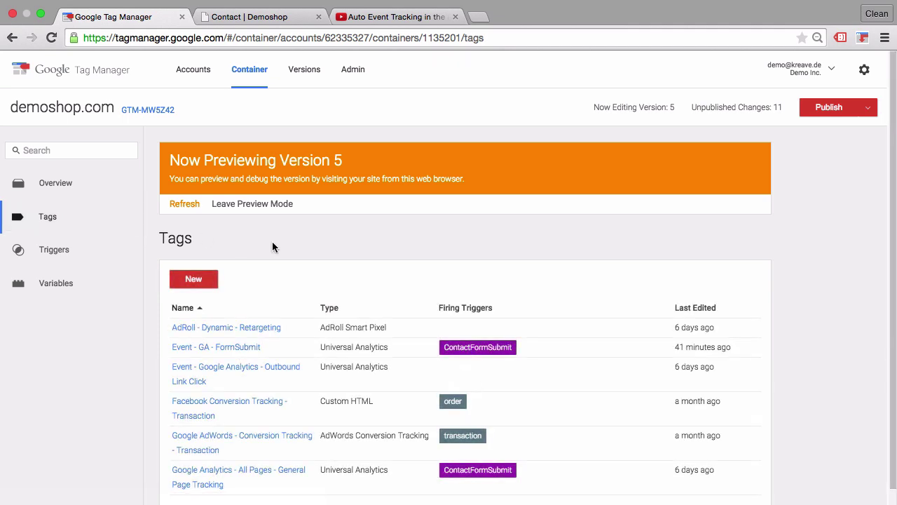
scroll(272, 245, "down", 1)
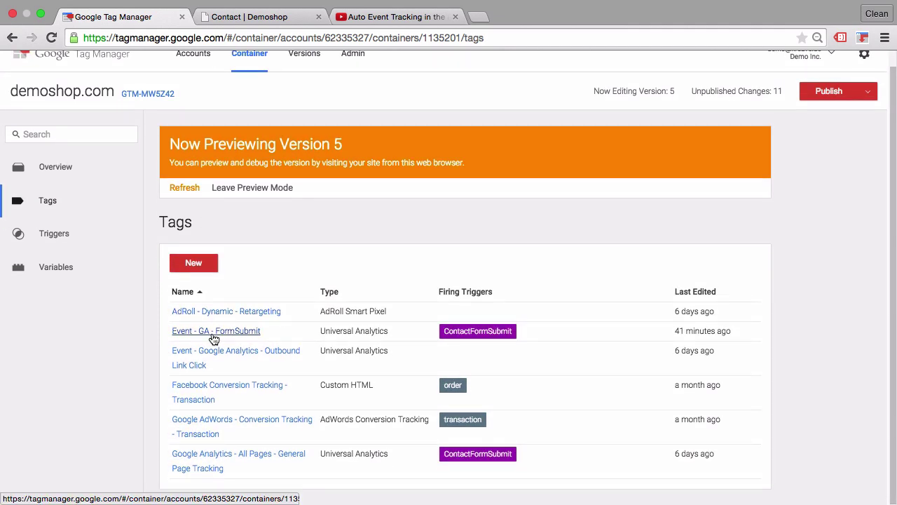
Edit the Event - GA - FormSubmit tag and clear its old 'contact' label
left_click(213, 333)
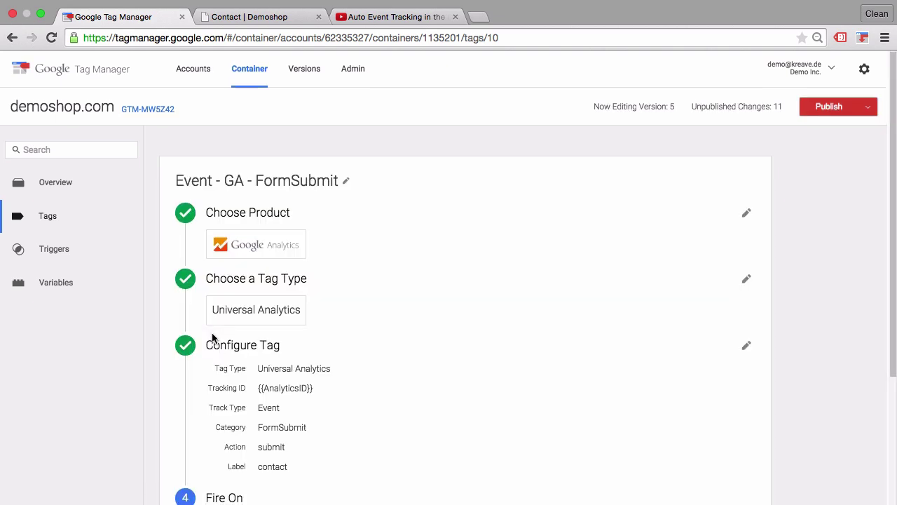
scroll(212, 337, "down", 1)
left_click(291, 336)
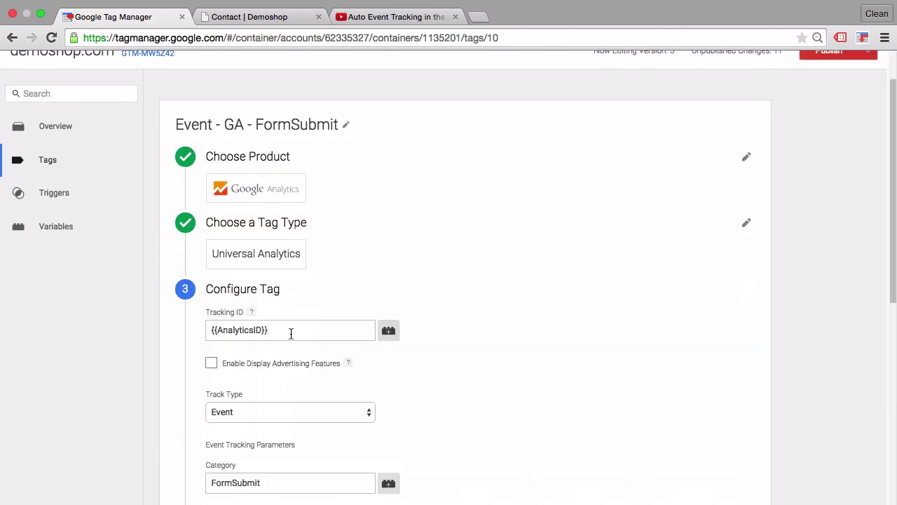
scroll(291, 334, "down", 5)
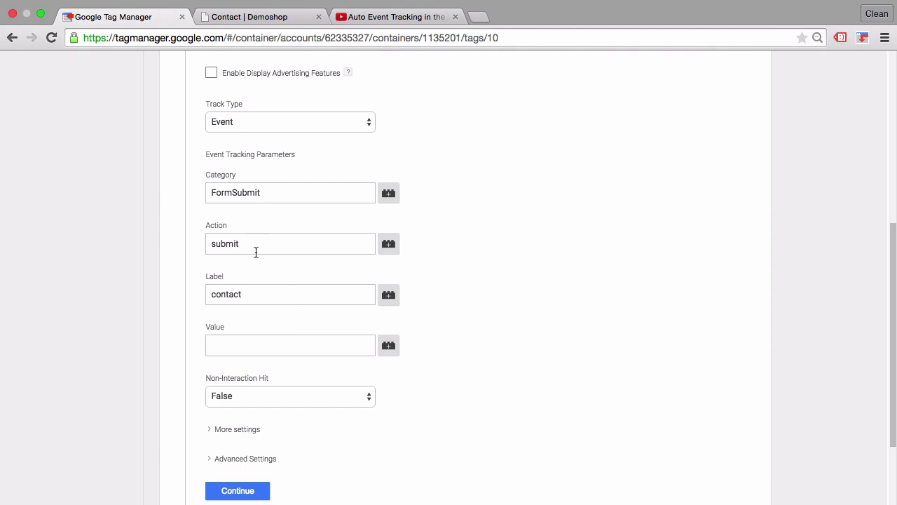
double_click(253, 291)
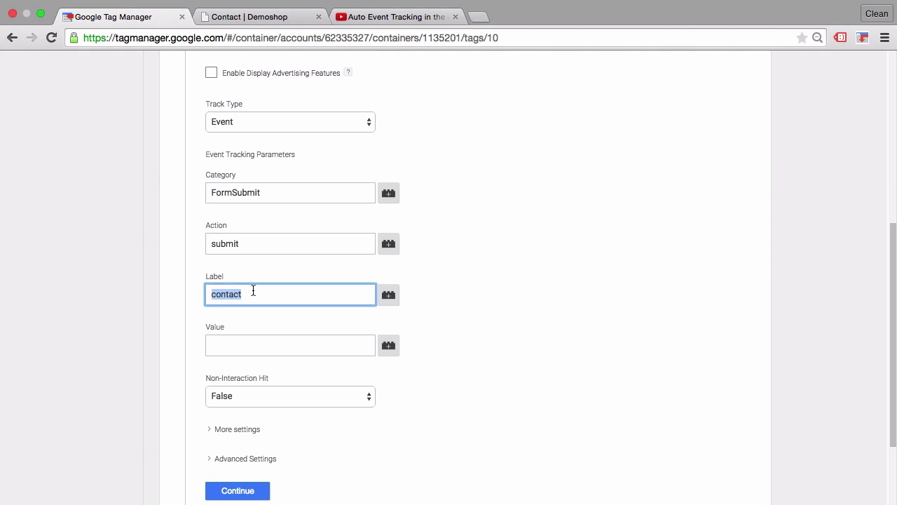
key("BackSpace")
Set the tag's label to {{InputFieldSource}} and save the tag
left_click(388, 296)
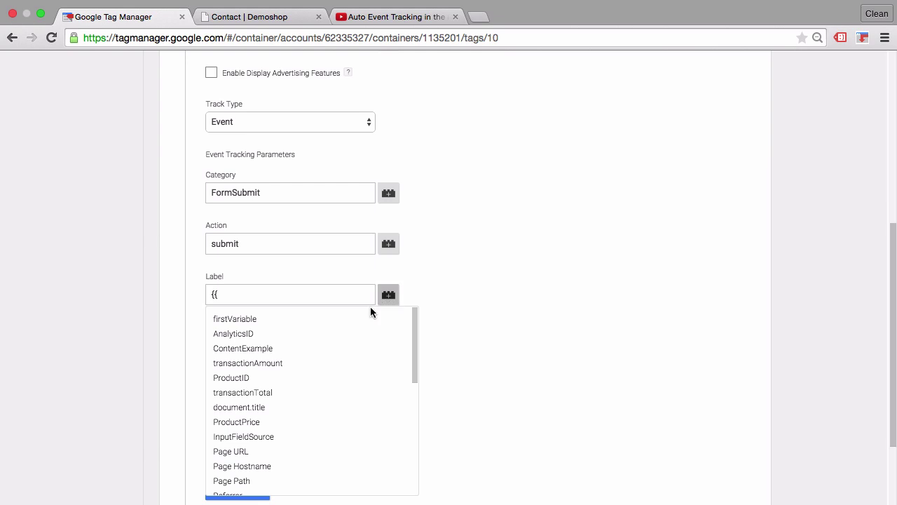
scroll(304, 389, "down", 5)
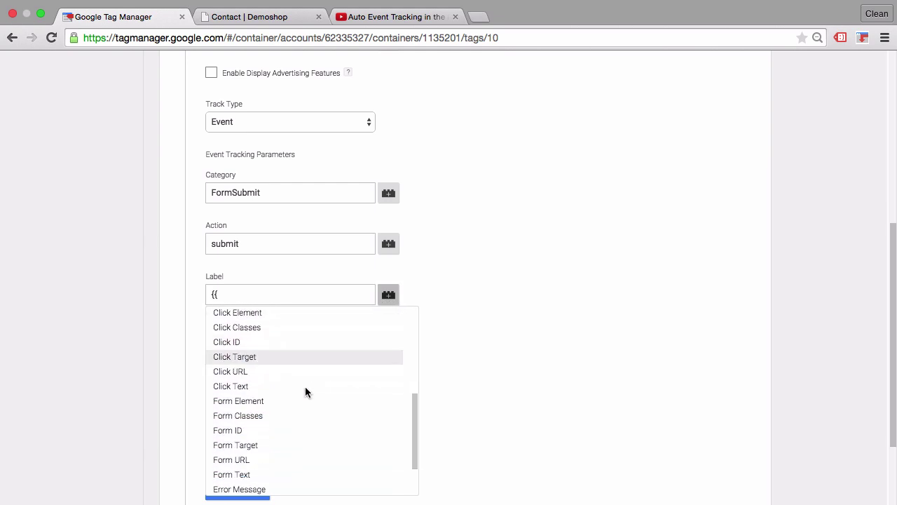
scroll(305, 391, "down", 3)
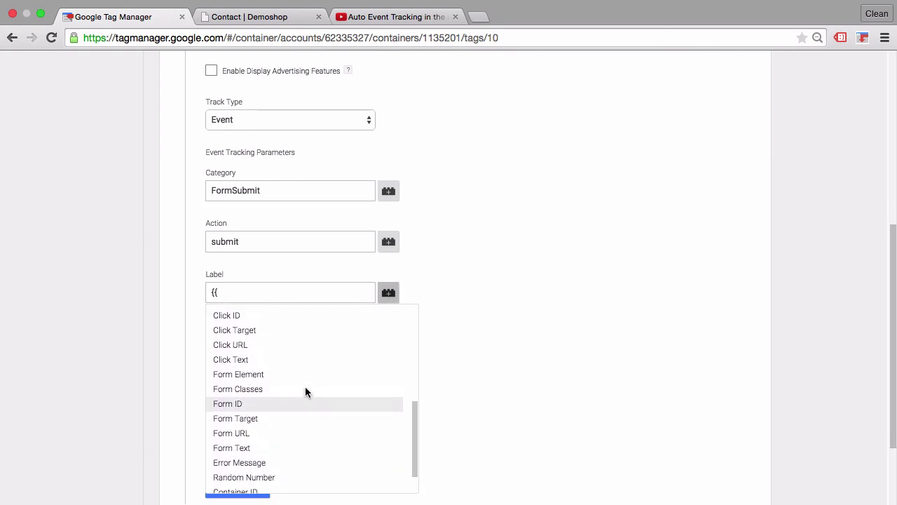
scroll(305, 391, "up", 5)
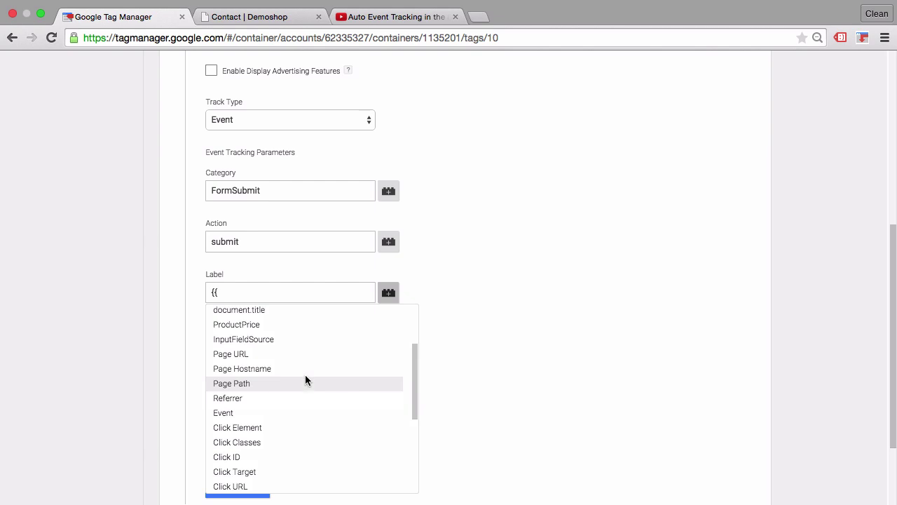
left_click(295, 338)
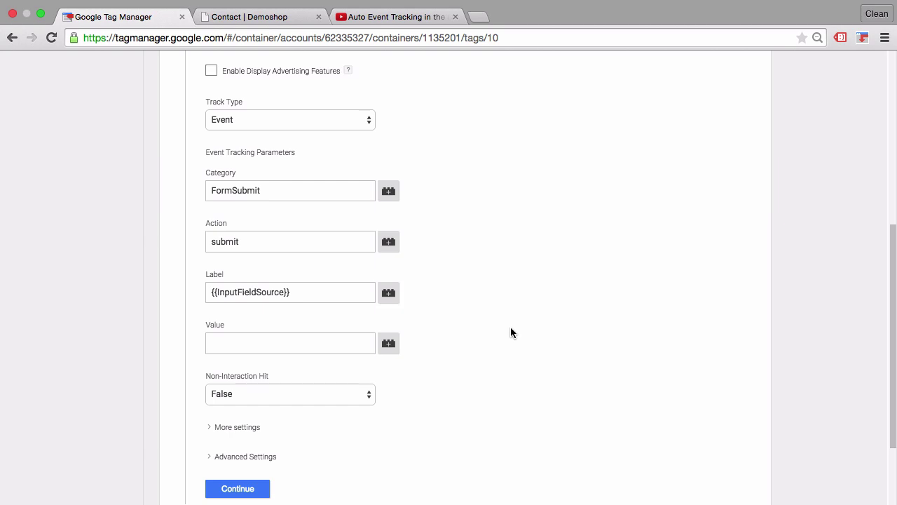
scroll(511, 332, "down", 3)
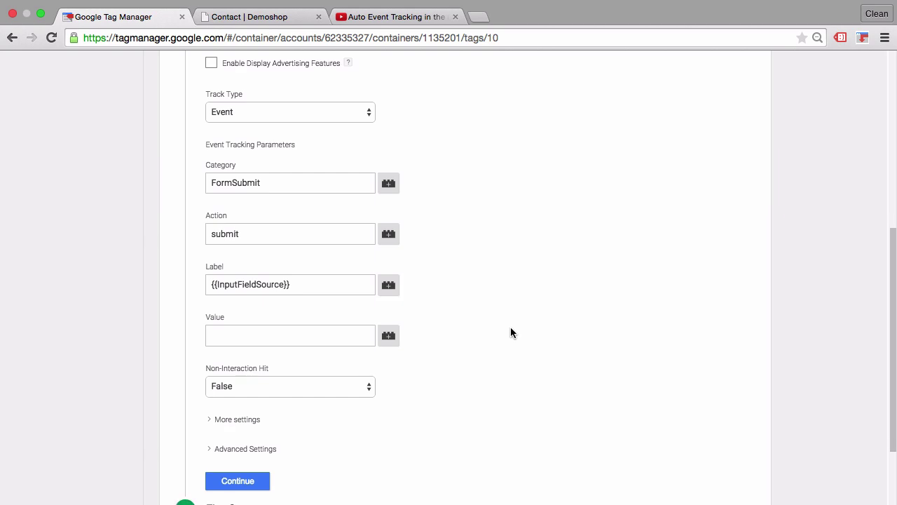
left_click(236, 382)
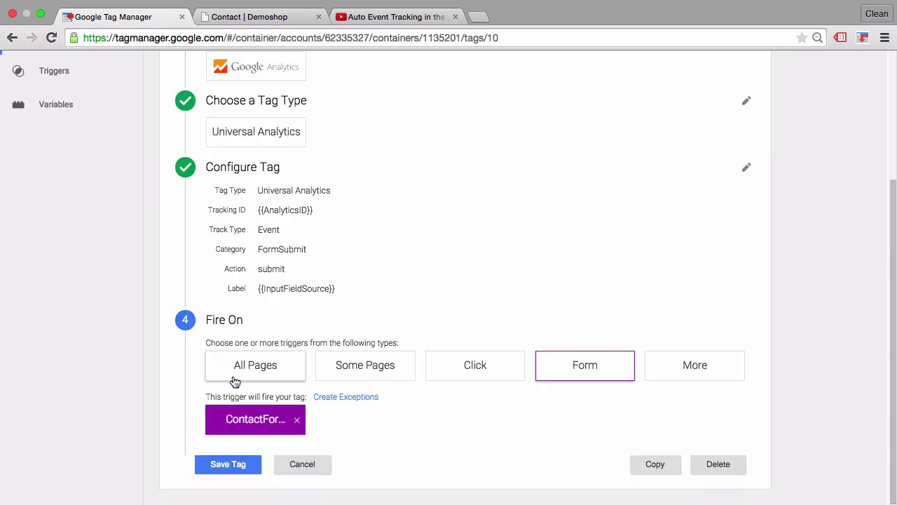
left_click(209, 462)
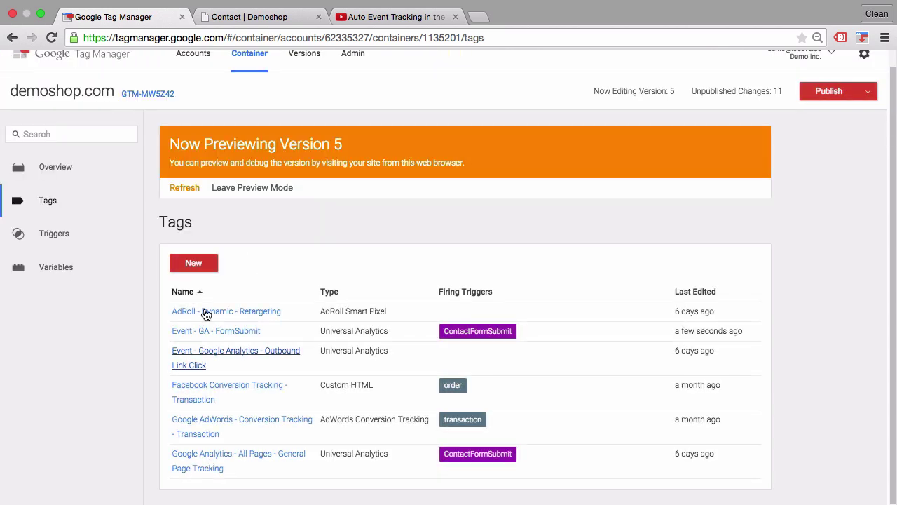
Refresh the GTM preview and reload the Demoshop Contact page for an empty form
left_click(178, 188)
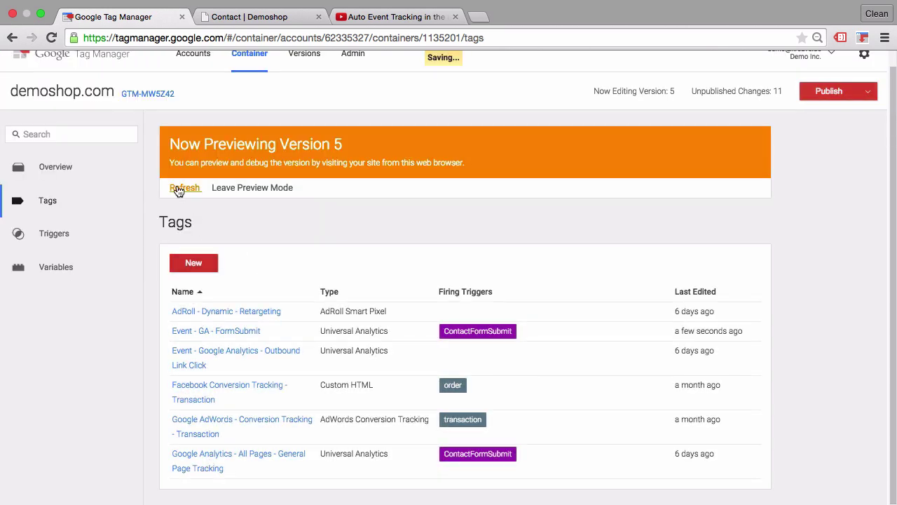
left_click(251, 18)
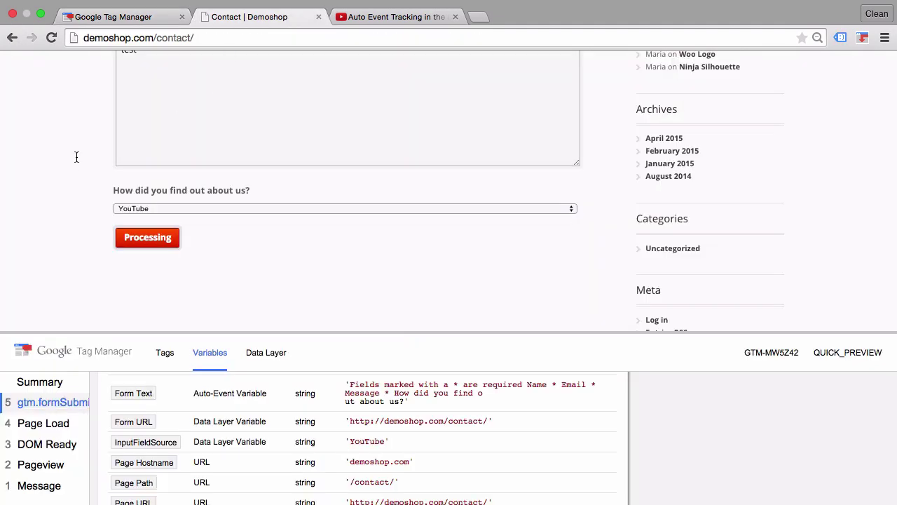
left_click(639, 187)
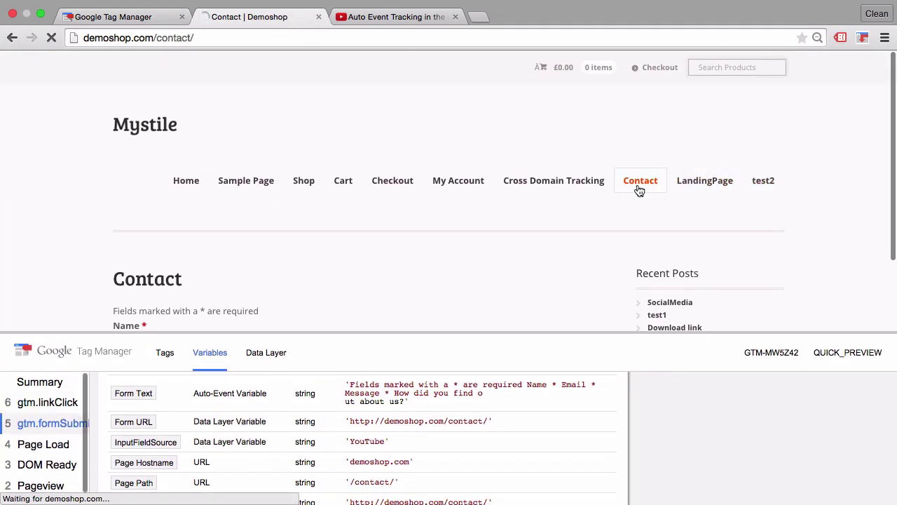
scroll(78, 275, "down", 3)
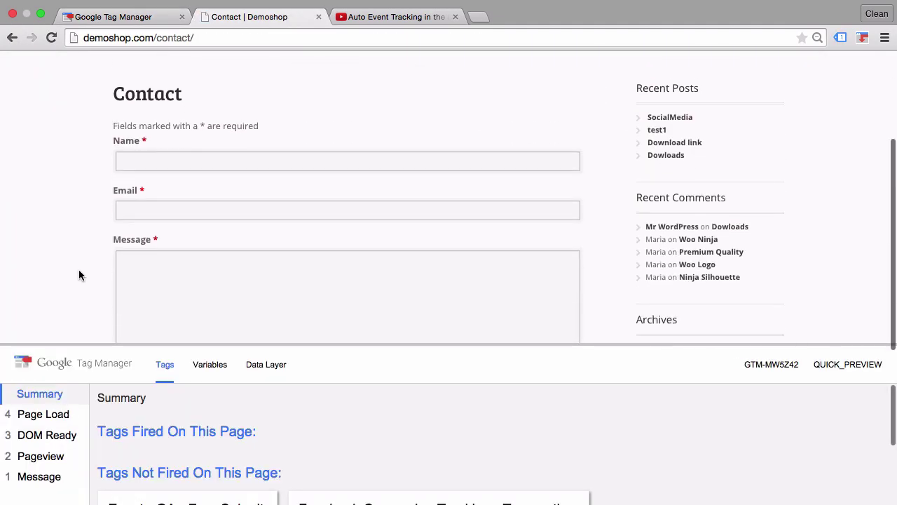
scroll(78, 275, "down", 1)
Fill the form with a test name and e-mail, choose Facebook as source, and send it
left_click(156, 123)
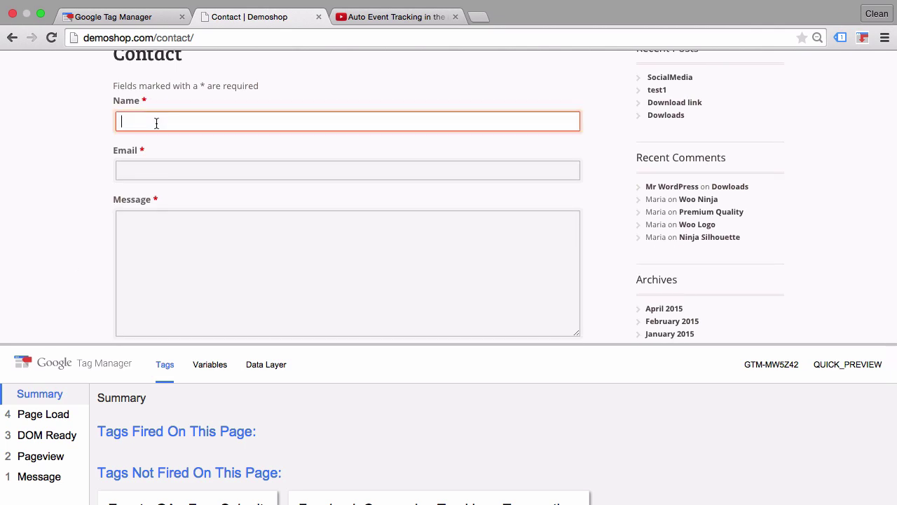
type("test")
left_click(143, 166)
type("test@tet")
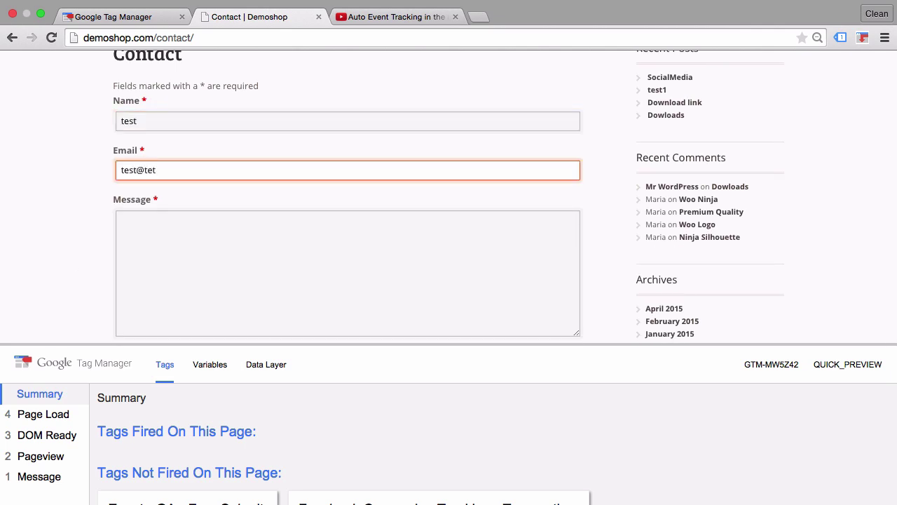
type(".com")
left_click(122, 220)
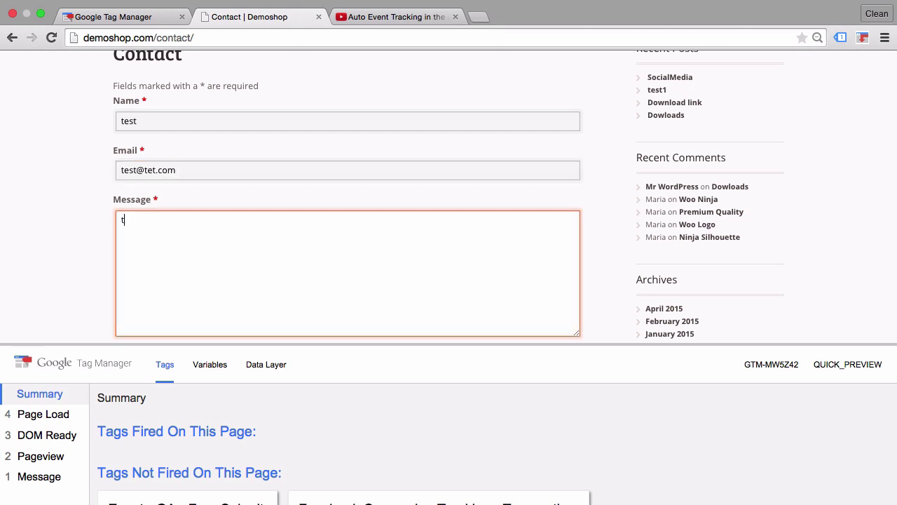
left_click(56, 206)
scroll(56, 207, "down", 5)
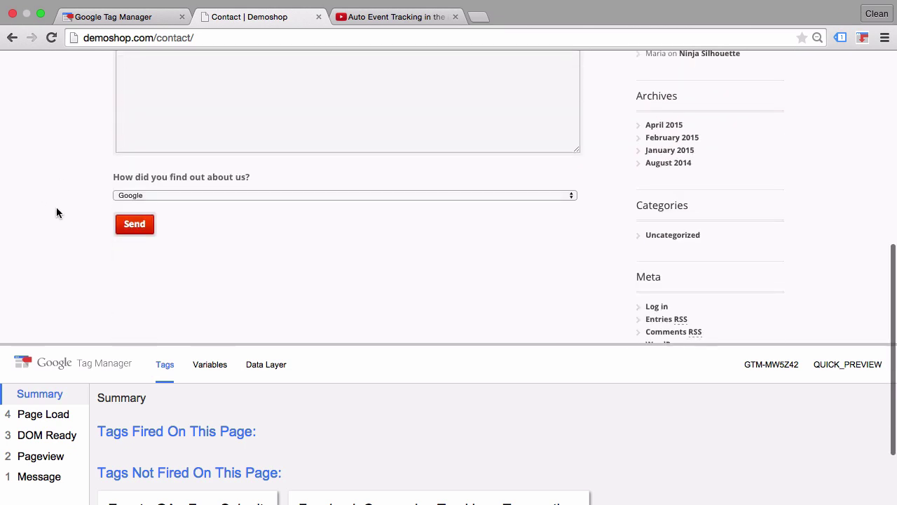
left_click(182, 197)
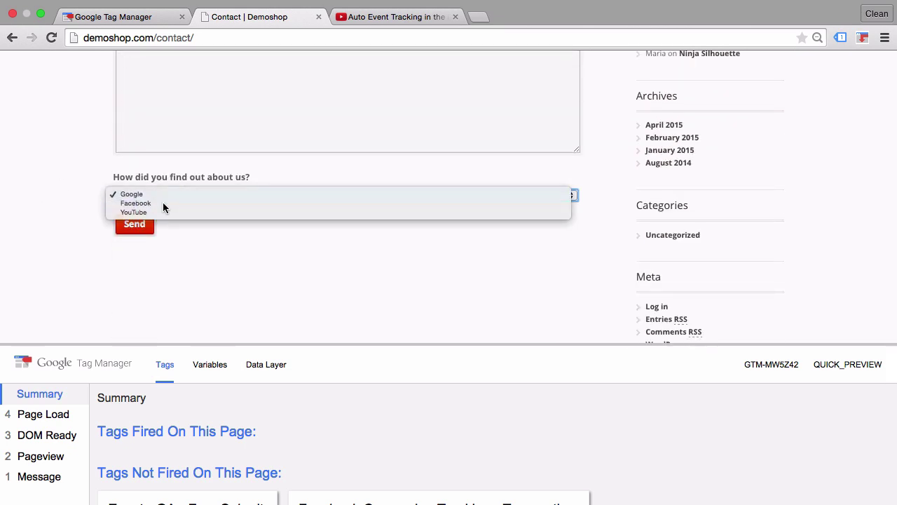
left_click(162, 202)
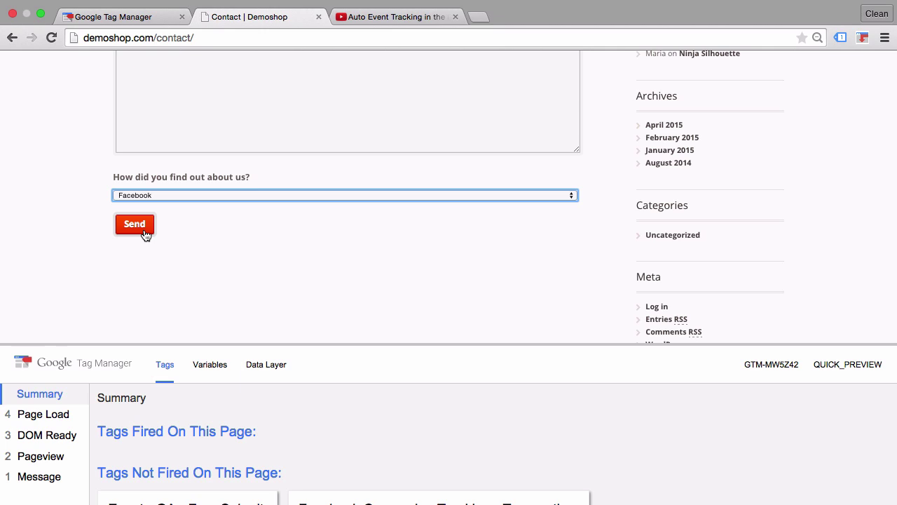
left_click(144, 232)
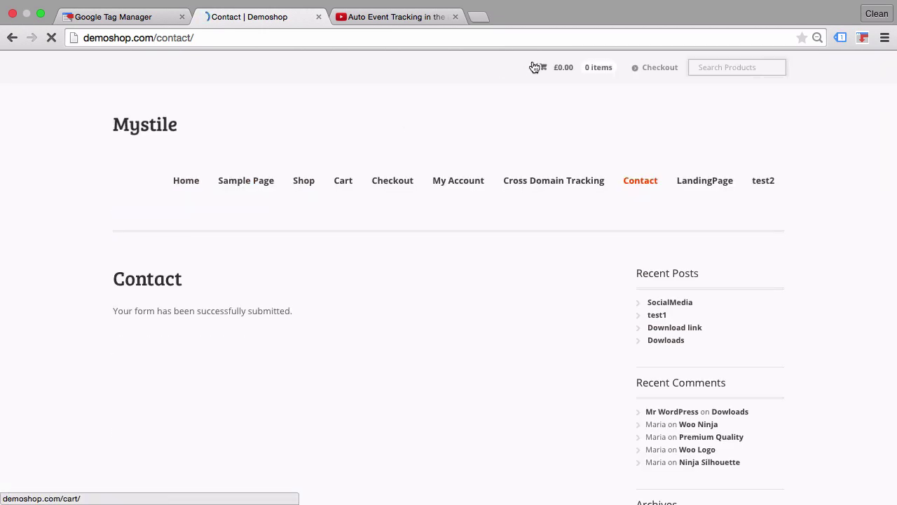
Open Google Analytics Master view Real-Time Events filtered to FormSubmit, showing a Facebook-labelled event
left_click(481, 16)
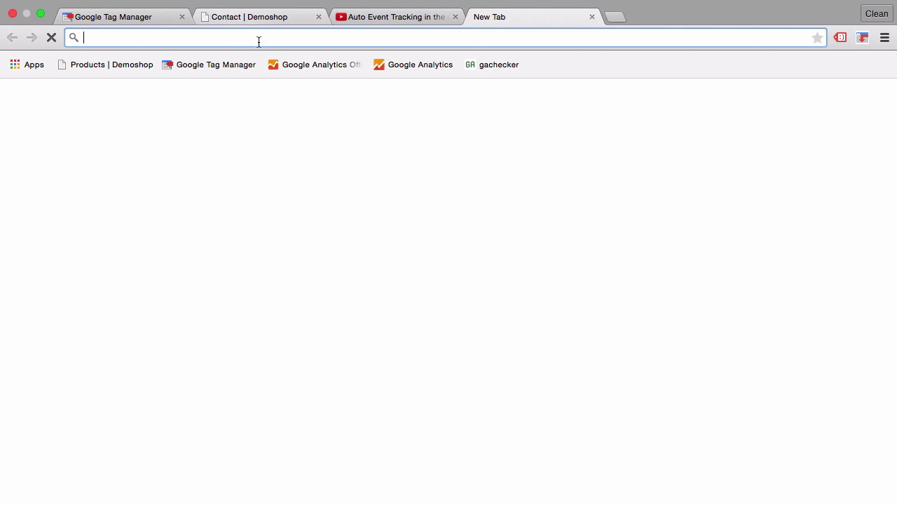
left_click(290, 66)
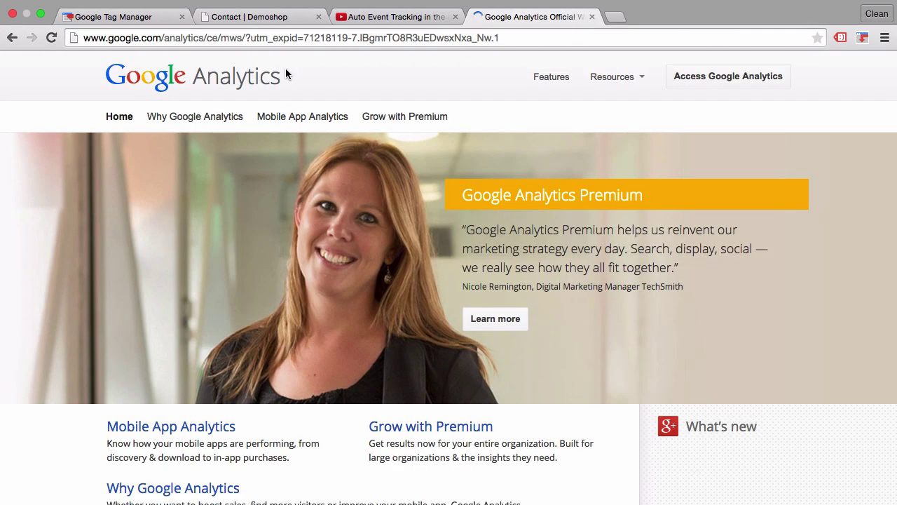
left_click(698, 86)
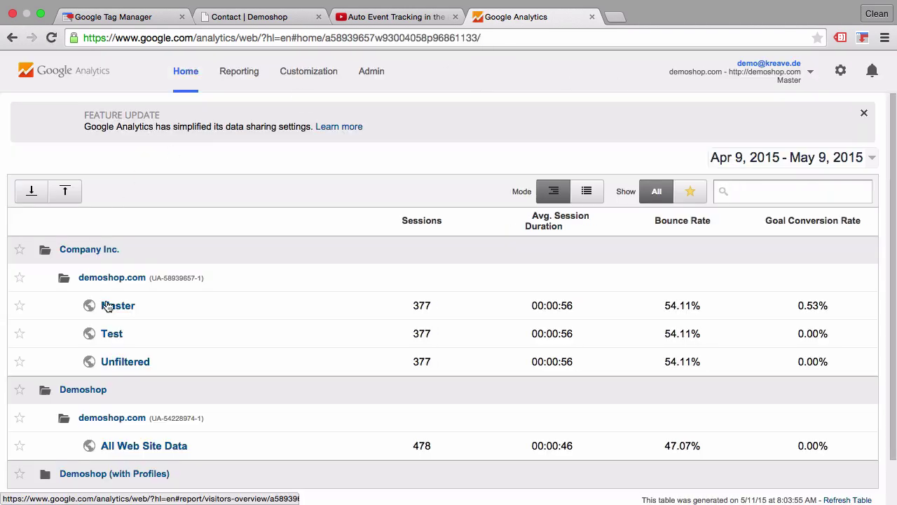
left_click(106, 306)
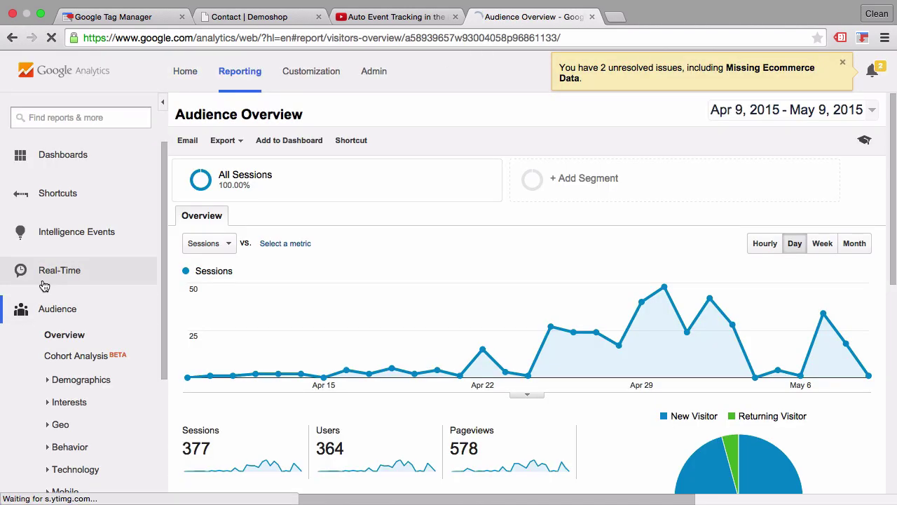
left_click(44, 282)
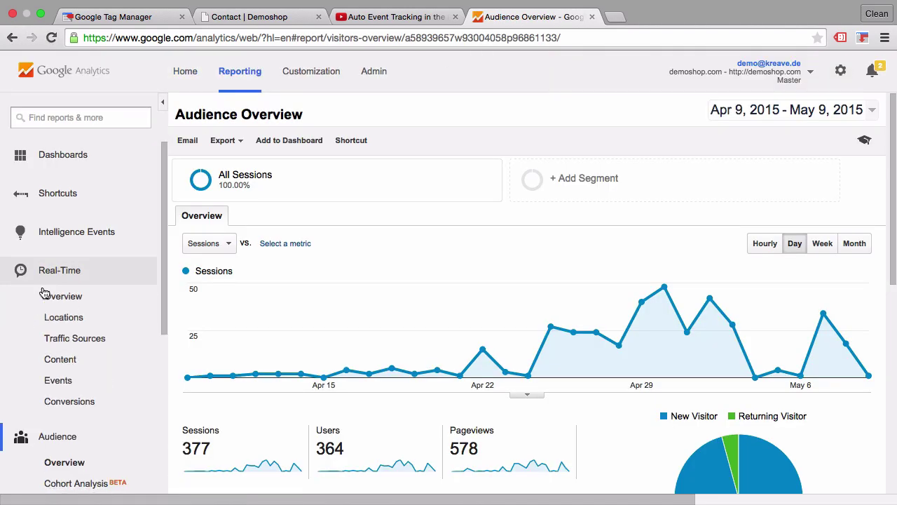
left_click(59, 384)
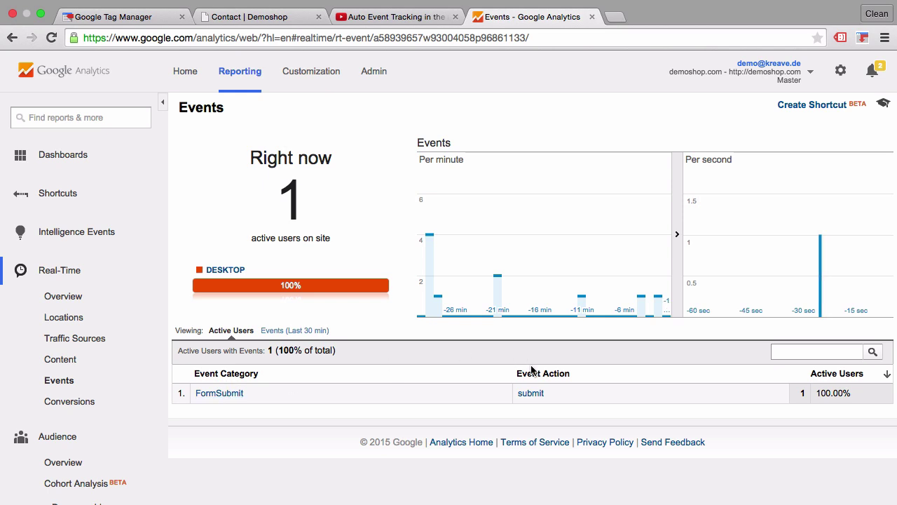
left_click(215, 394)
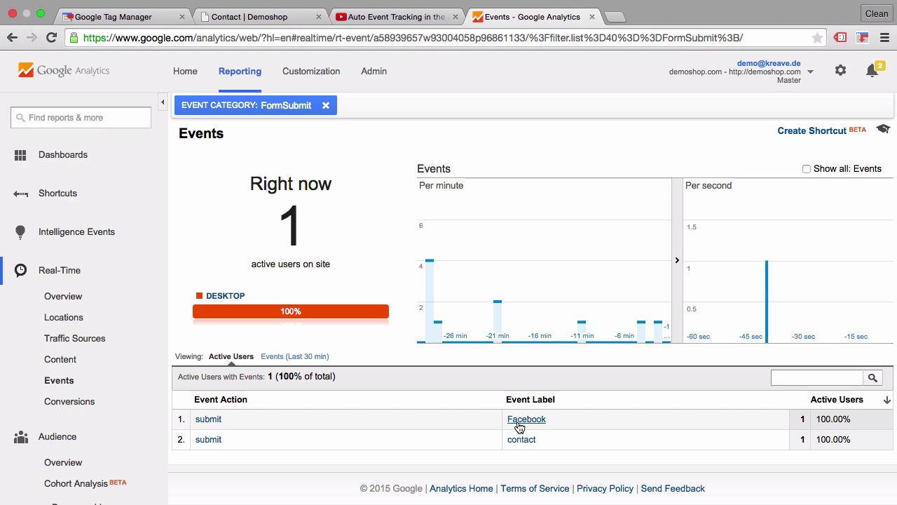
Resubmit the filled Demoshop contact form
left_click(256, 22)
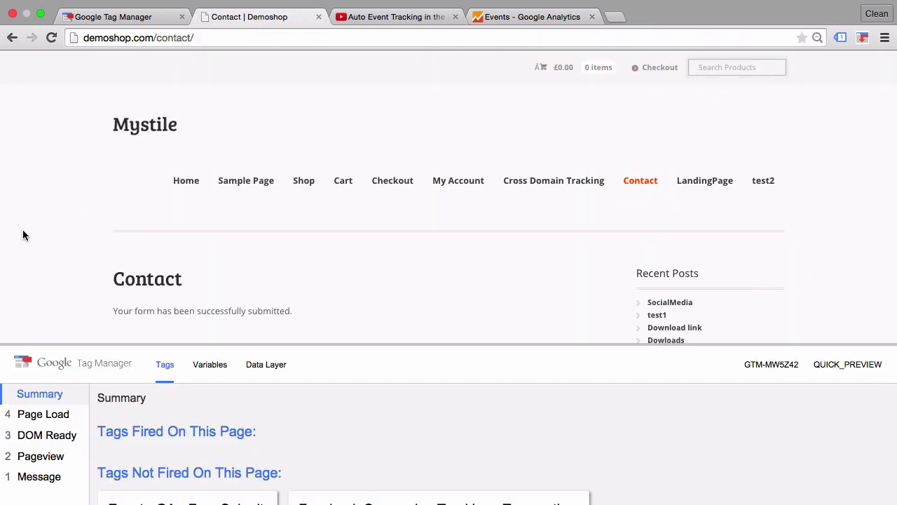
scroll(23, 234, "down", 5)
scroll(23, 235, "up", 3)
scroll(22, 235, "left", 5)
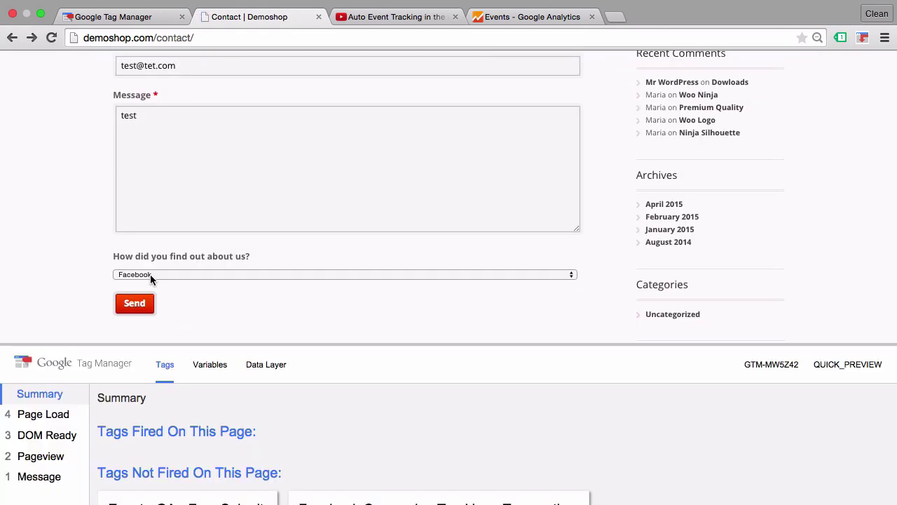
left_click(146, 315)
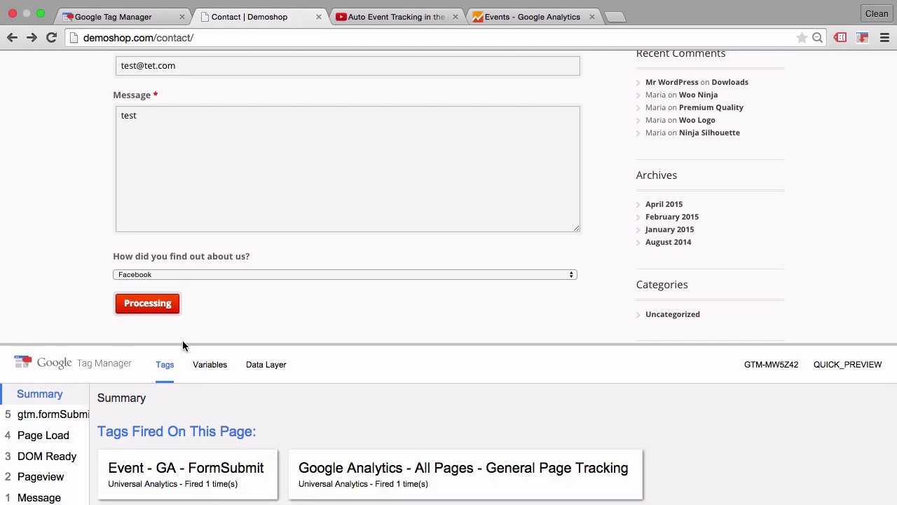
Print dataLayer in the DevTools console and expand gtm.formSubmit's gtm.element down to item 5
key("super+alt+j")
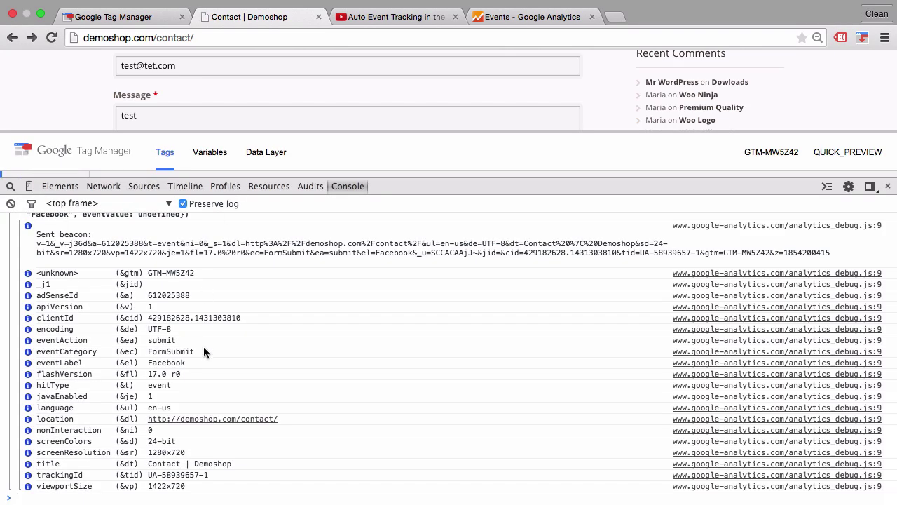
type("dataLayer")
key("Return")
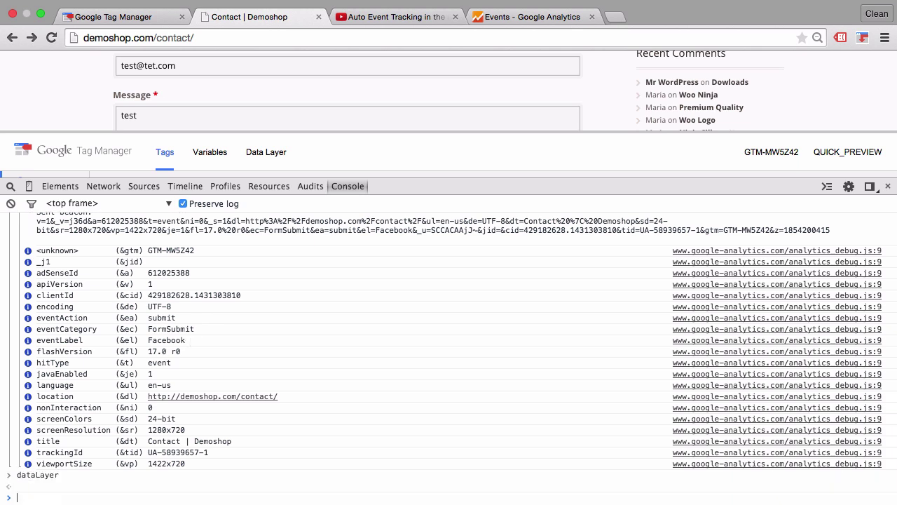
left_click(230, 487)
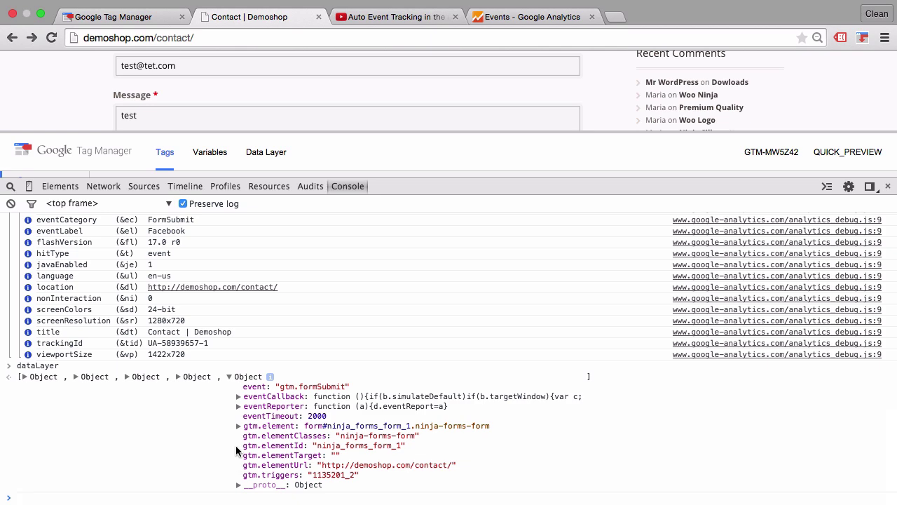
left_click(239, 426)
scroll(239, 426, "down", 3)
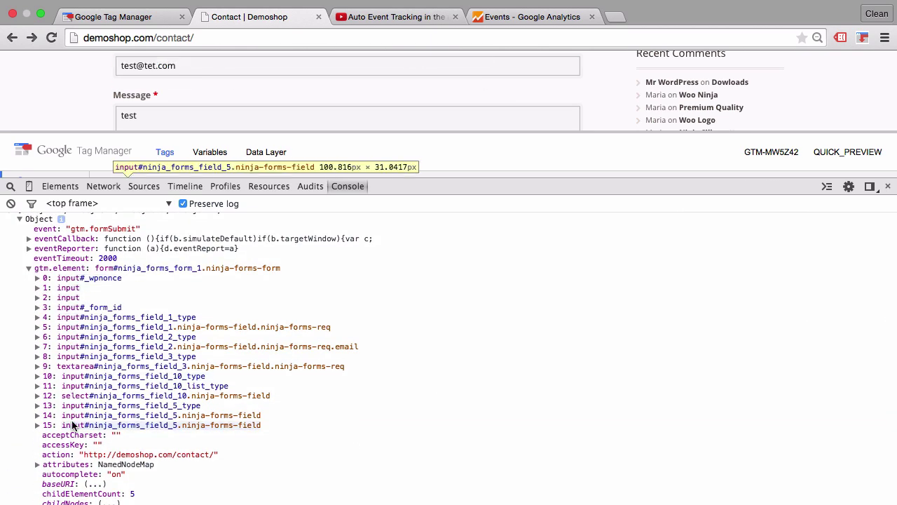
scroll(358, 85, "up", 3)
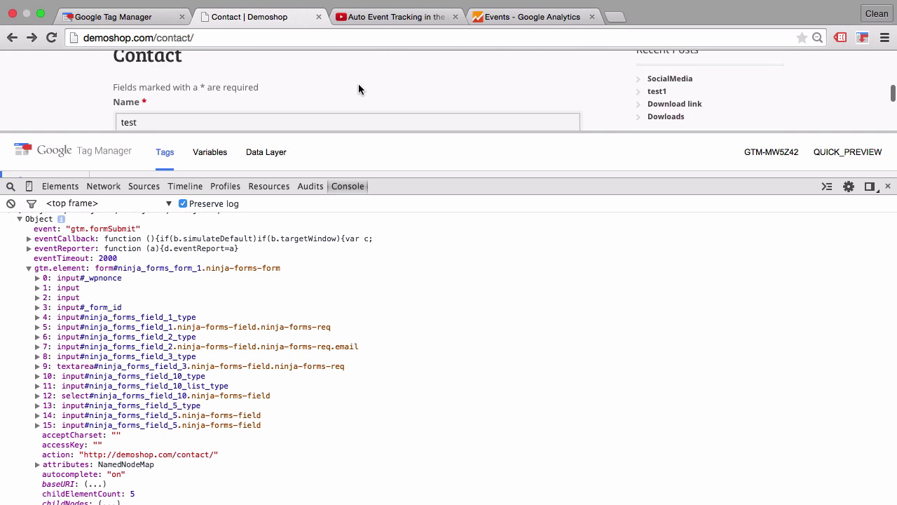
scroll(359, 84, "down", 2)
scroll(358, 84, "down", 1)
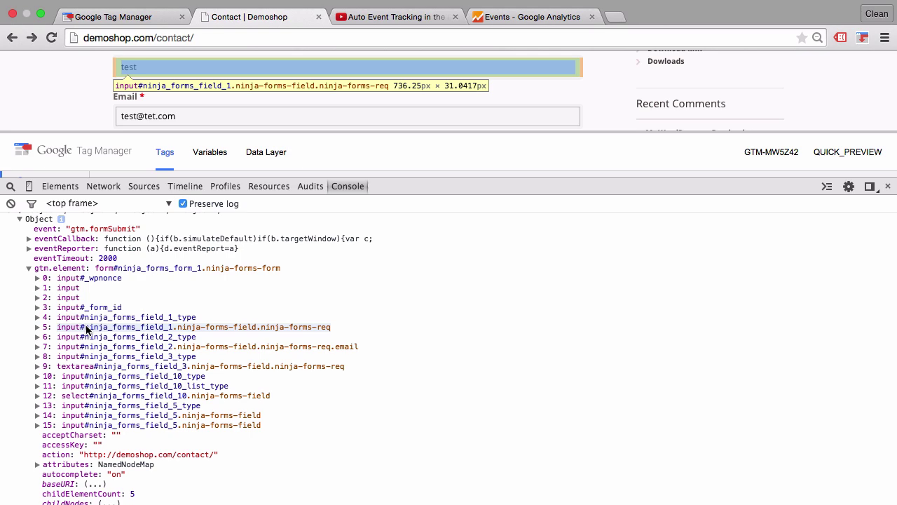
left_click(37, 327)
scroll(103, 335, "down", 5)
scroll(101, 334, "down", 20)
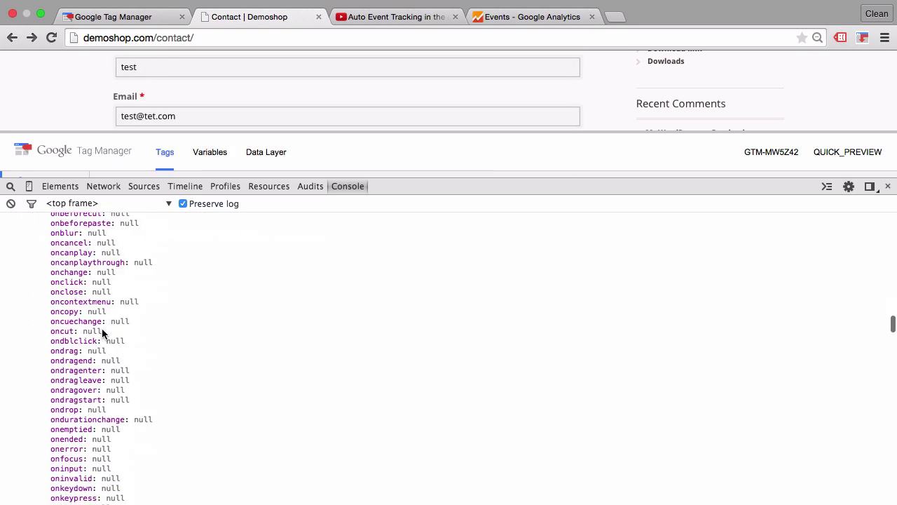